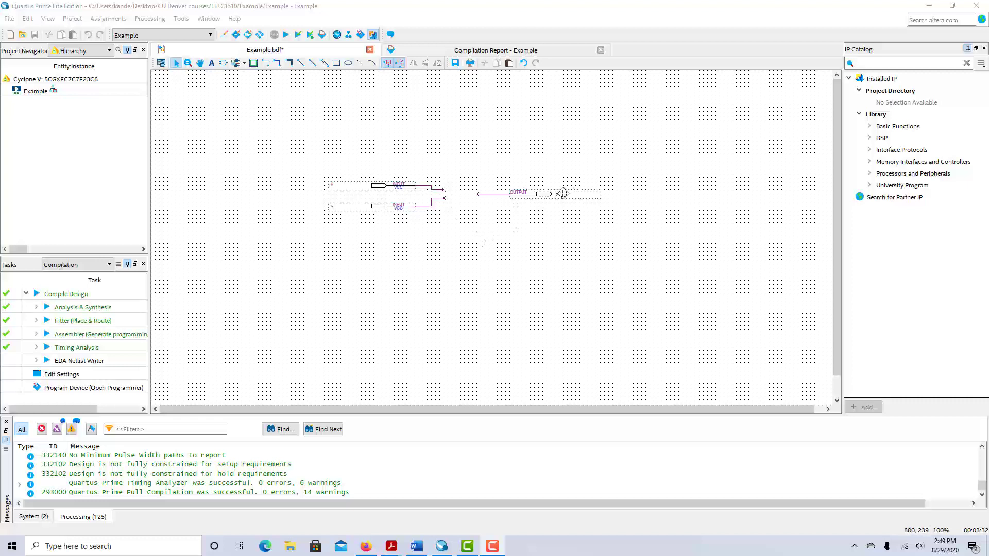
- Insert an xor gate symbol between the two input wires and the output wire, aligned so its pins meet them
{"action": "left_click", "coordinate": [223, 63]}
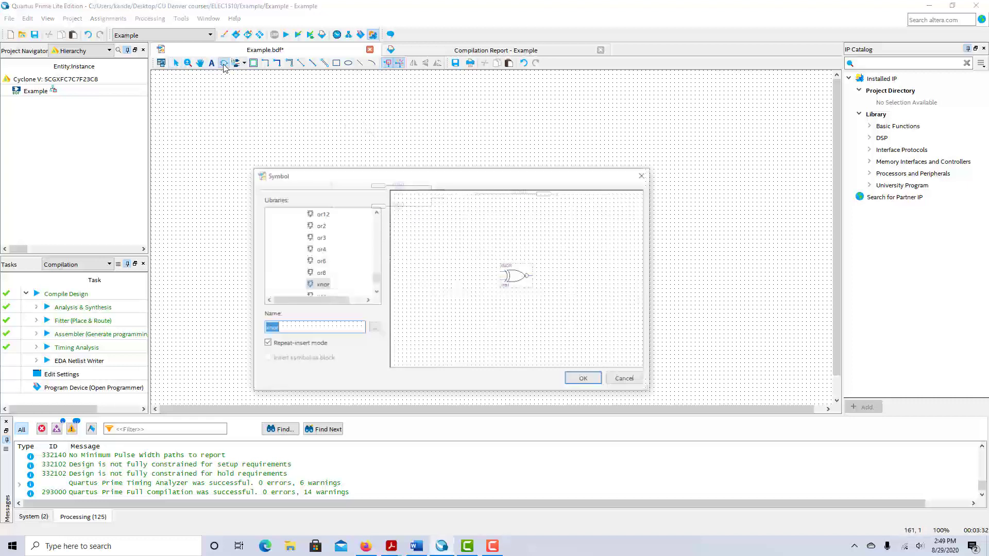
{"action": "left_click", "coordinate": [375, 292]}
{"action": "left_click", "coordinate": [320, 285]}
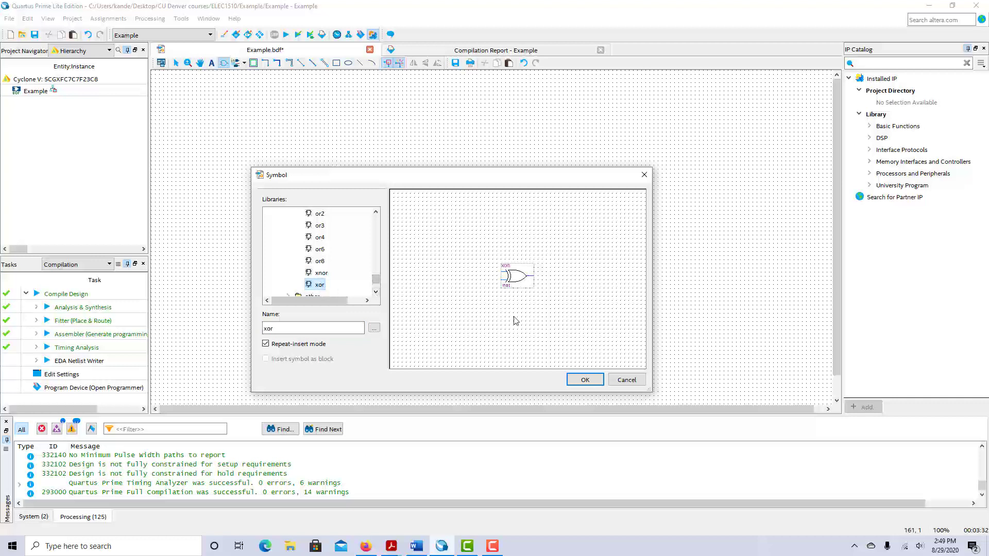
{"action": "left_click", "coordinate": [585, 380]}
{"action": "left_click", "coordinate": [447, 181]}
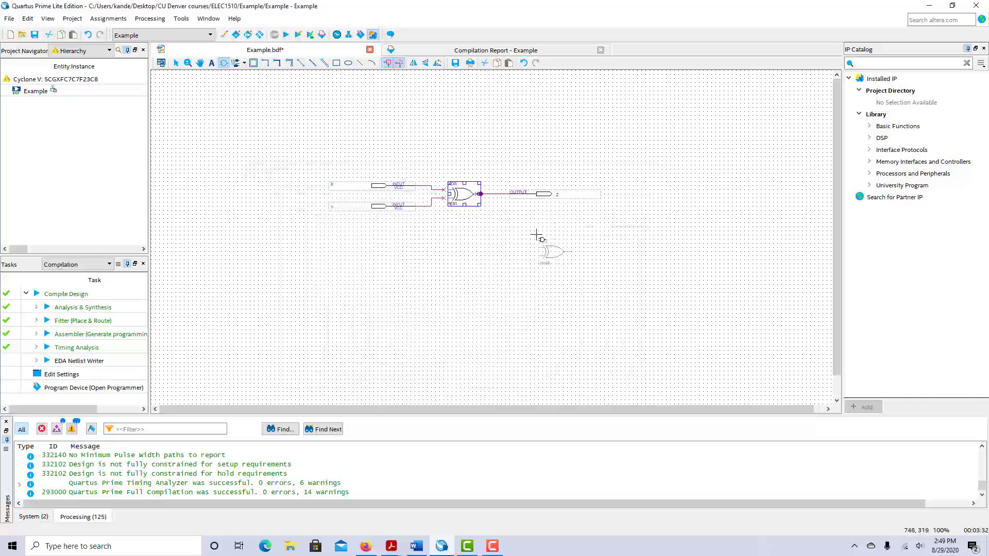
{"action": "key", "text": "Escape"}
{"action": "left_click_drag", "start_coordinate": [462, 205], "coordinate": [459, 205]}
{"action": "left_click", "coordinate": [538, 275]}
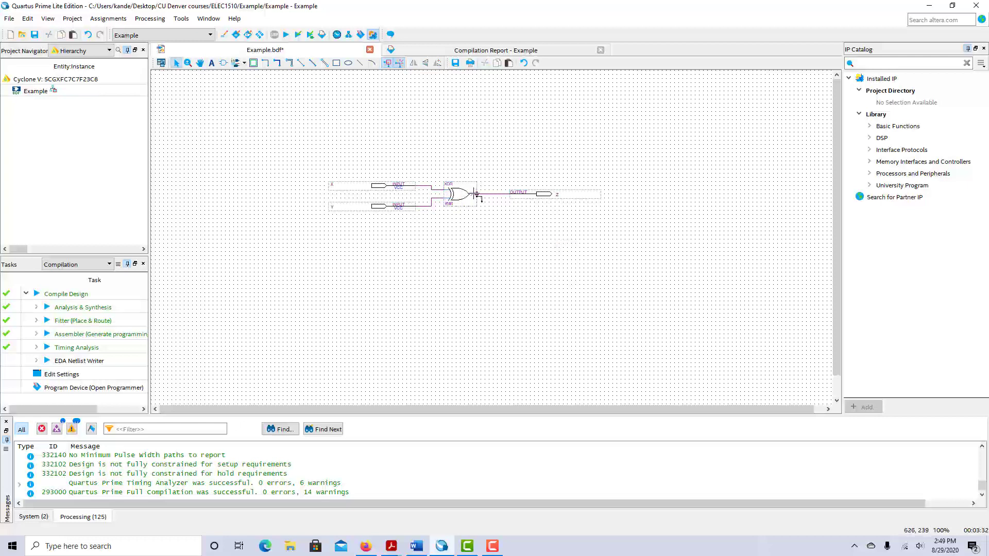
- Redraw the wire segment connecting the XOR gate's output to output pin Z
{"action": "left_click", "coordinate": [480, 193]}
{"action": "key", "text": "ctrl+x"}
{"action": "left_click_drag", "start_coordinate": [482, 193], "coordinate": [509, 194]}
{"action": "left_click", "coordinate": [477, 194]}
{"action": "left_click", "coordinate": [508, 214]}
- Save the schematic and run a full compilation, returning to Example.bdf when it is done
{"action": "left_click", "coordinate": [34, 34]}
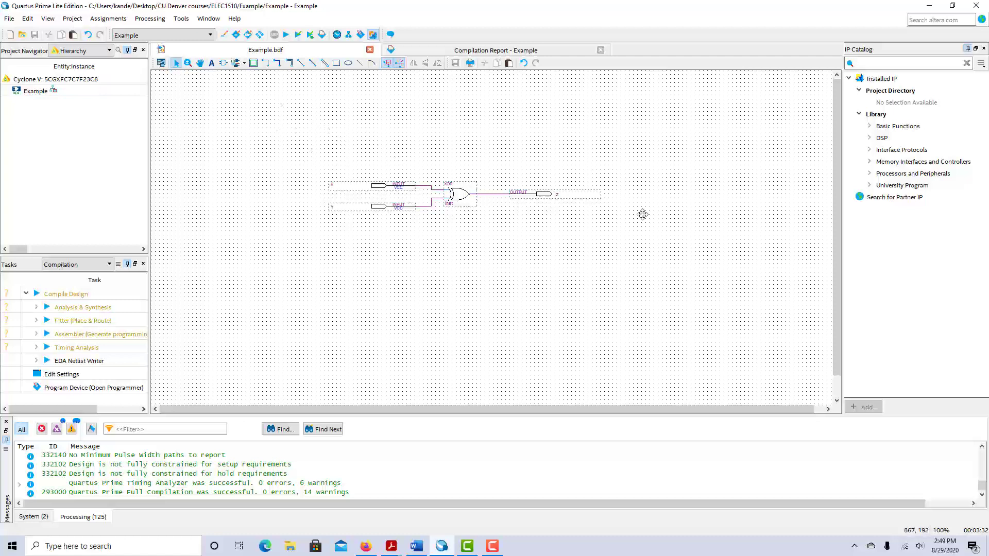
{"action": "left_click", "coordinate": [287, 35]}
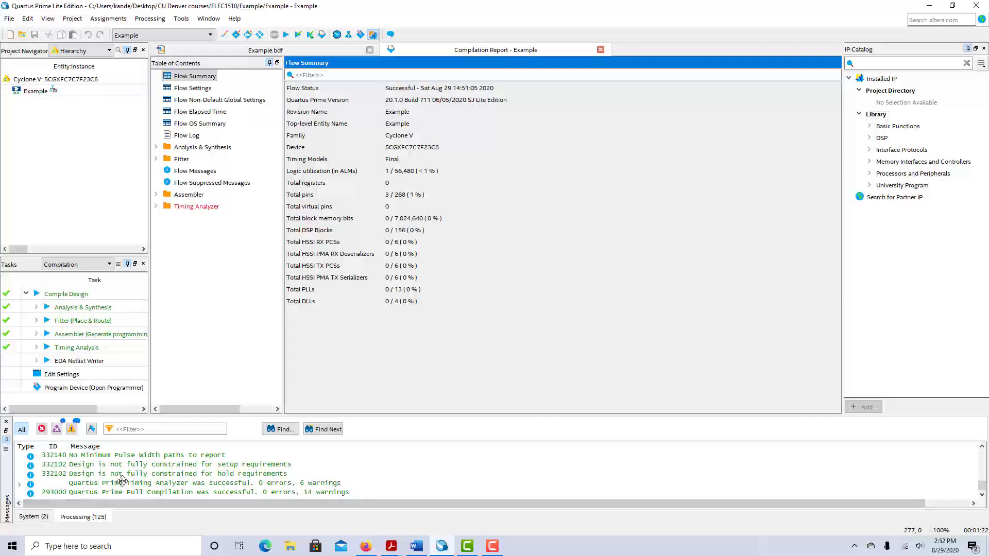
{"action": "left_click", "coordinate": [285, 50]}
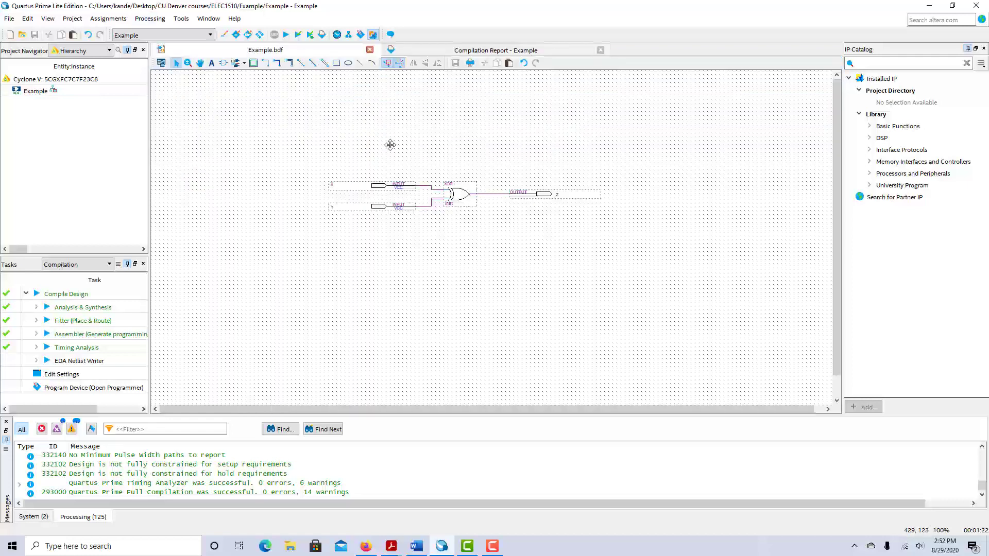
- Create a new University Program VWF file and move its waveform editor window higher on the screen
{"action": "left_click", "coordinate": [11, 18]}
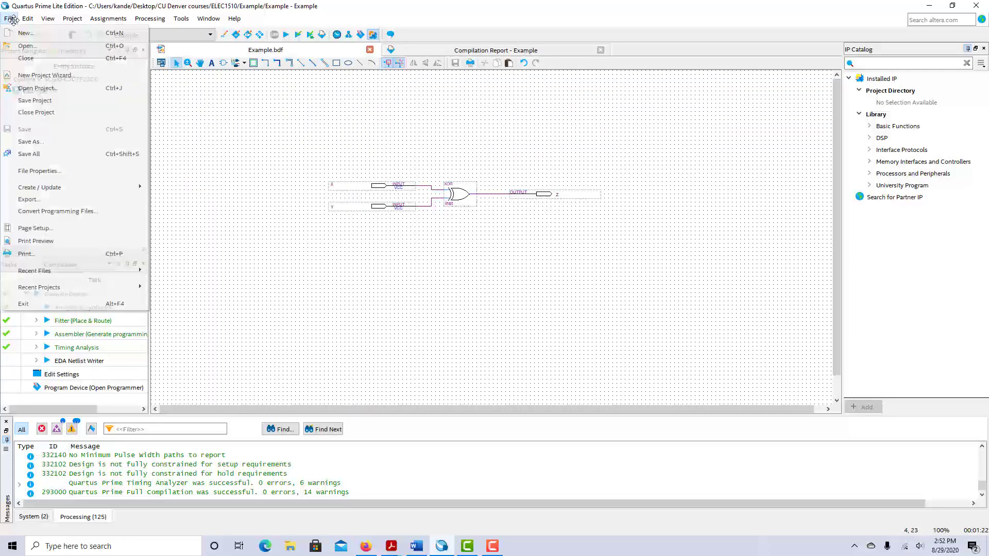
{"action": "left_click", "coordinate": [23, 33]}
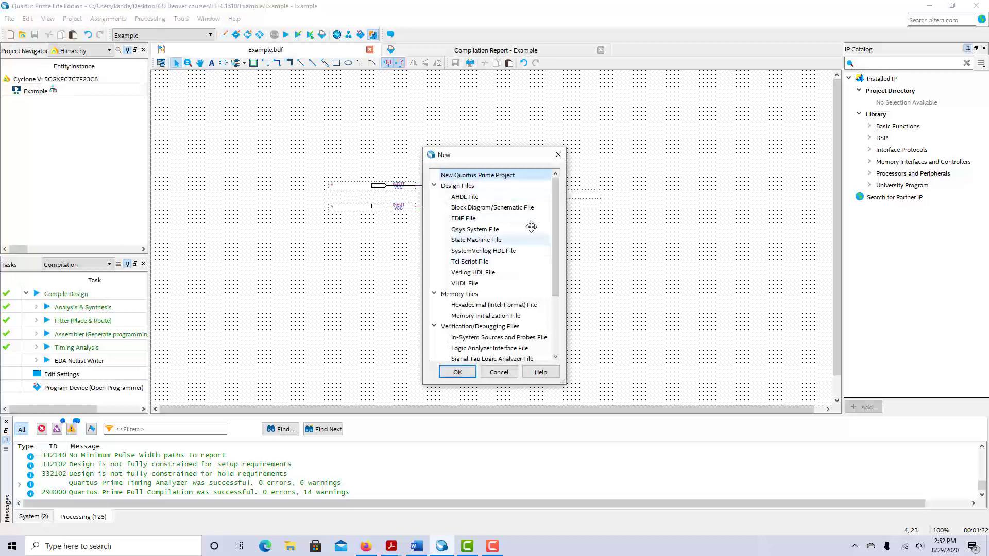
{"action": "scroll", "coordinate": [498, 258], "scroll_direction": "down", "scroll_amount": 1}
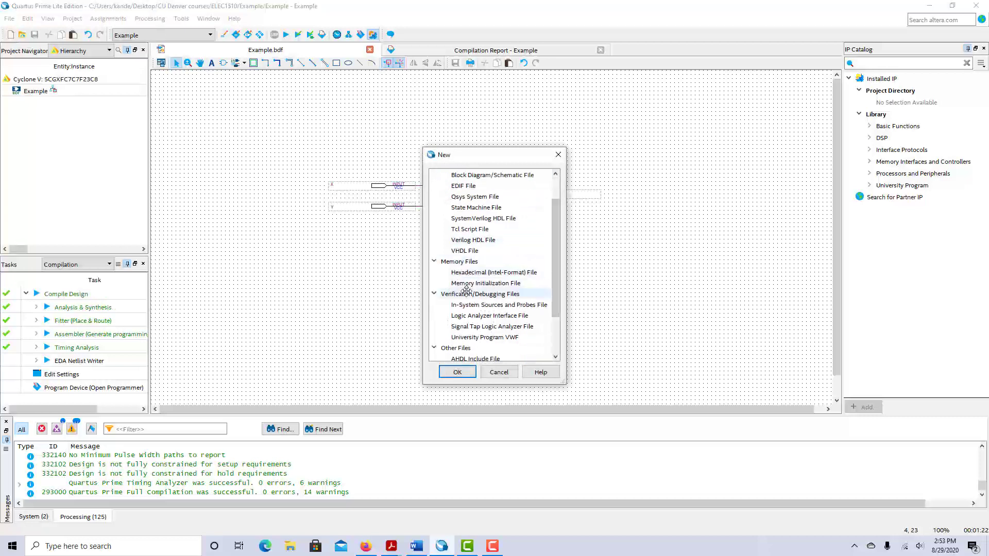
{"action": "double_click", "coordinate": [494, 338]}
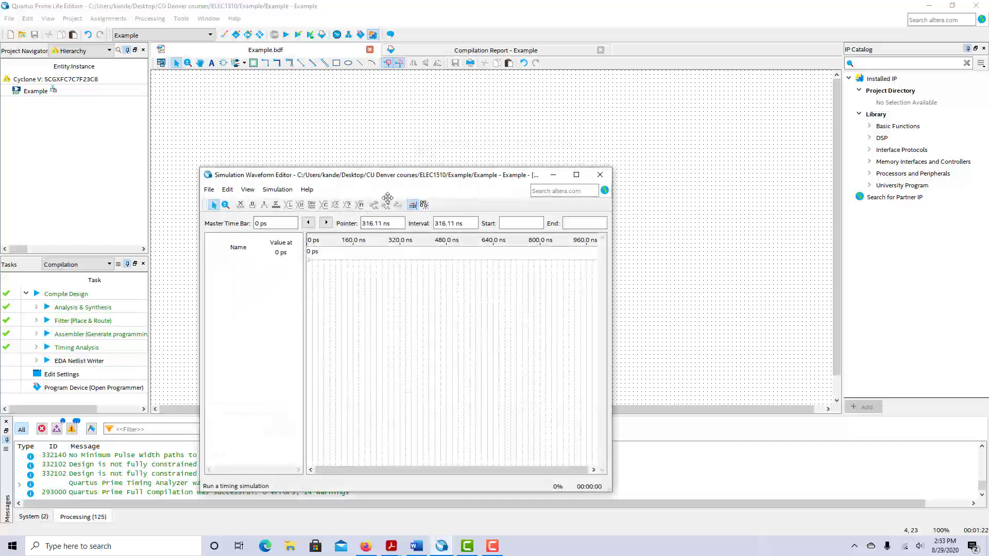
{"action": "left_click_drag", "start_coordinate": [405, 175], "coordinate": [410, 116]}
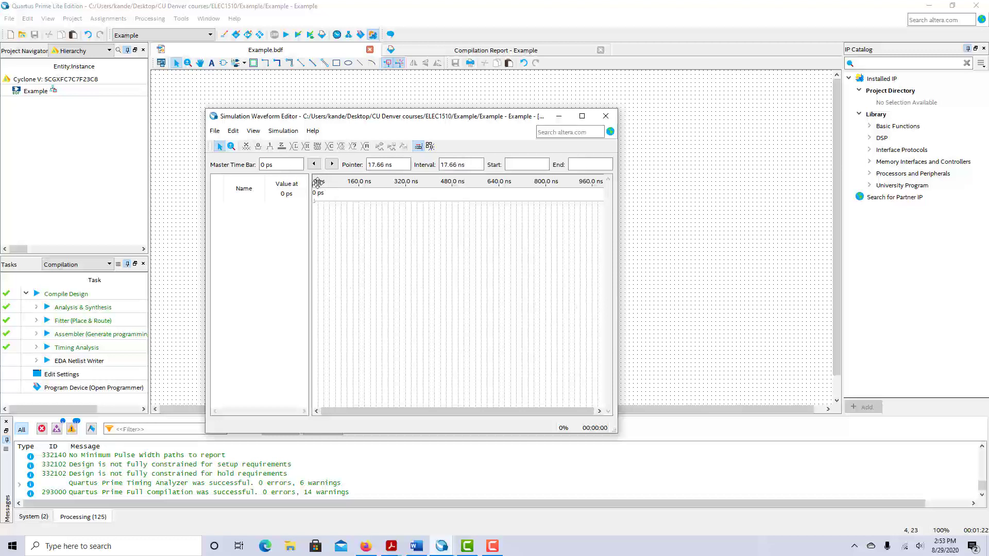
- Set the simulation waveform's end time to 50 ns
{"action": "left_click", "coordinate": [219, 134]}
{"action": "mouse_move", "coordinate": [233, 131]}
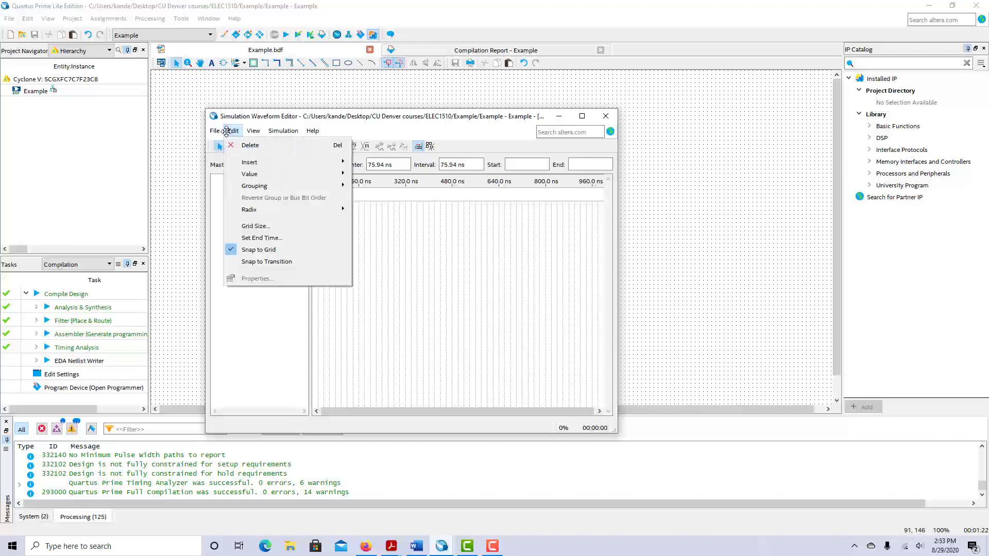
{"action": "left_click", "coordinate": [276, 239]}
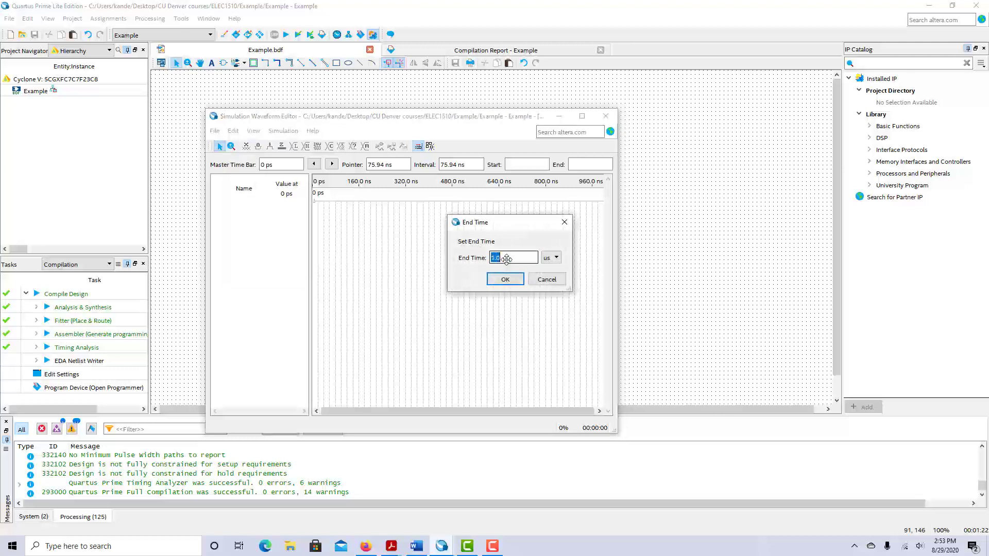
{"action": "type", "text": "50"}
{"action": "left_click", "coordinate": [555, 257]}
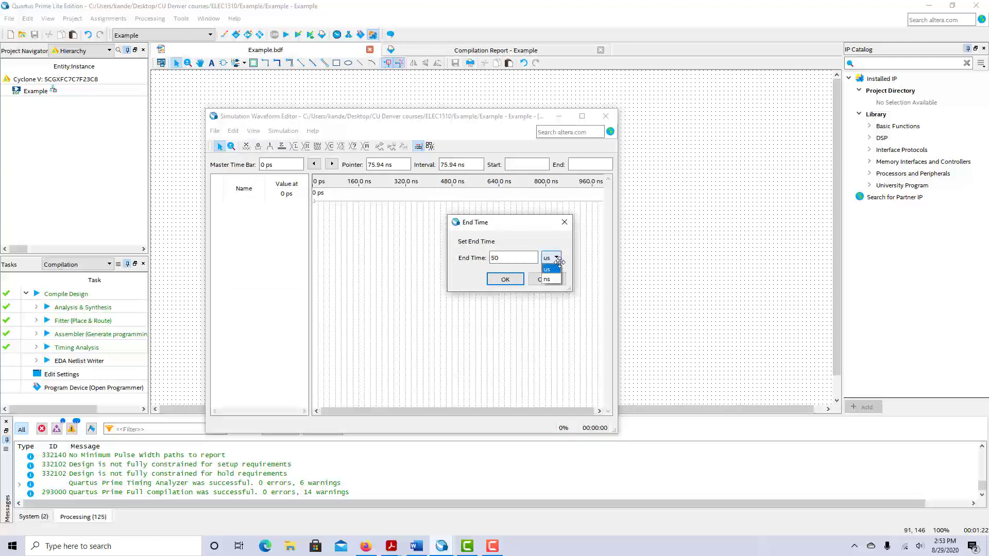
{"action": "left_click", "coordinate": [551, 272]}
{"action": "left_click", "coordinate": [505, 280]}
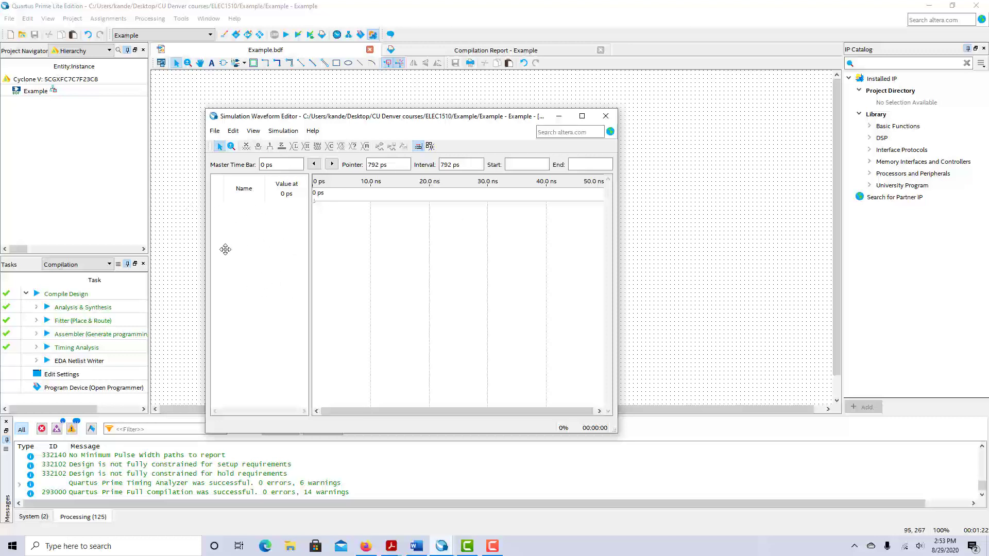
- Insert nodes X, Y and Z into the waveform, using Node Finder to list all pins
{"action": "left_click", "coordinate": [232, 130]}
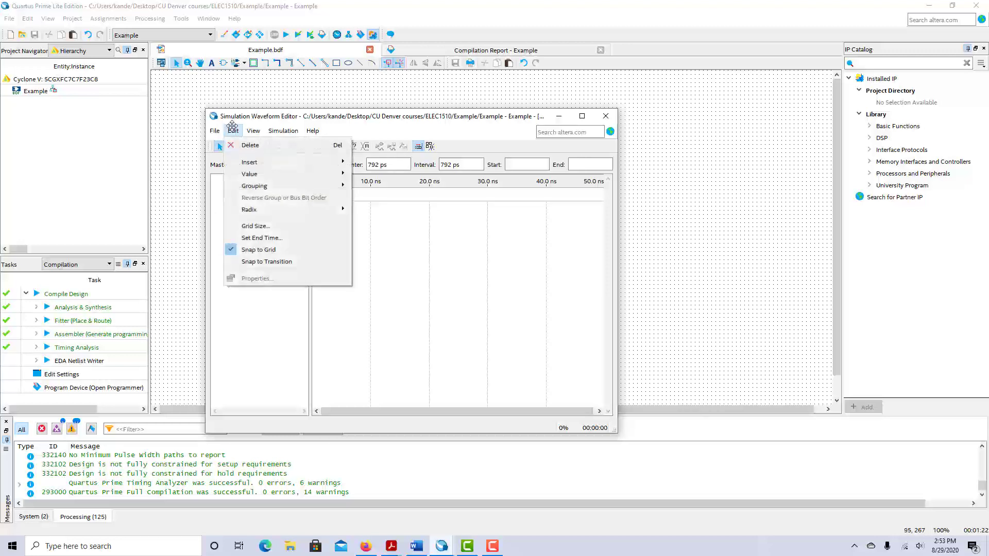
{"action": "mouse_move", "coordinate": [242, 161]}
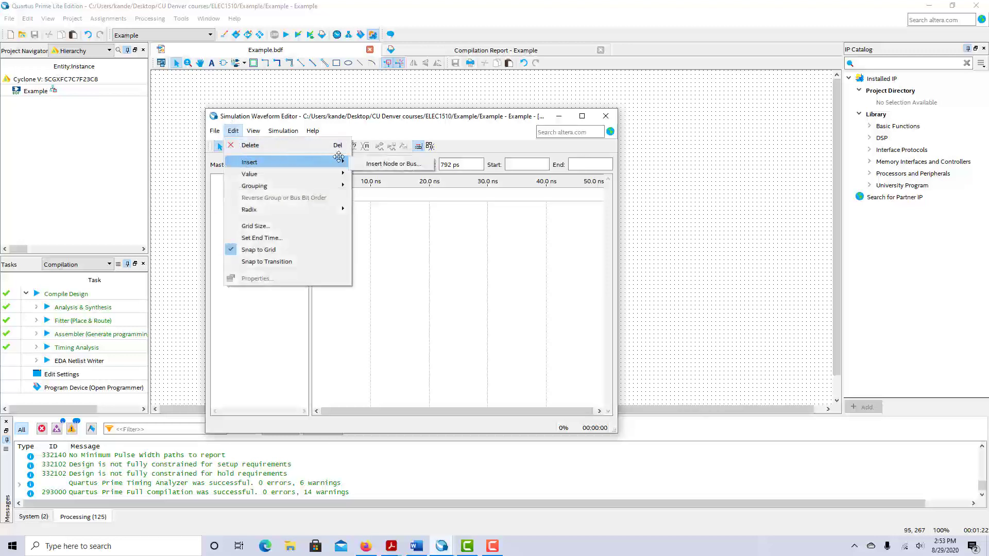
{"action": "left_click", "coordinate": [384, 164]}
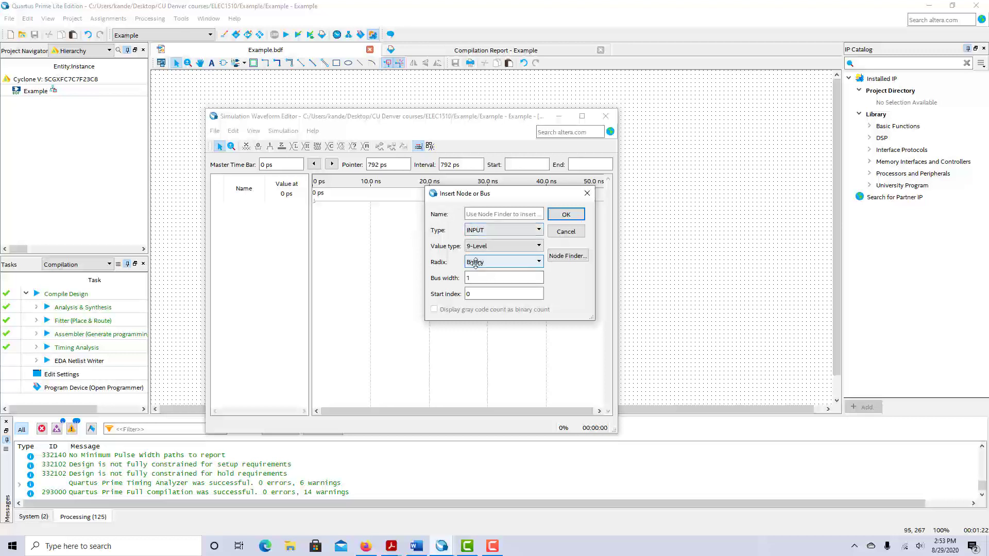
{"action": "left_click", "coordinate": [567, 256]}
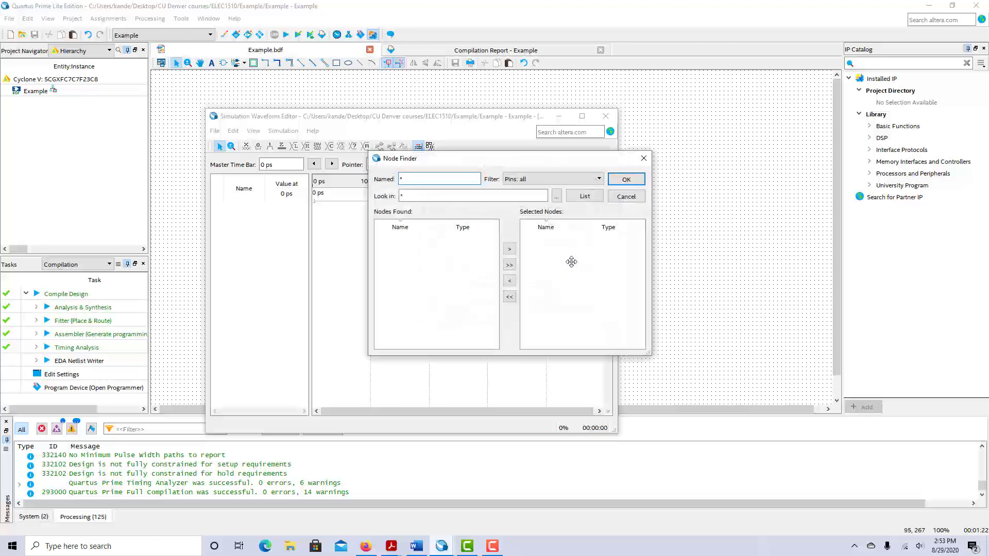
{"action": "left_click", "coordinate": [586, 195]}
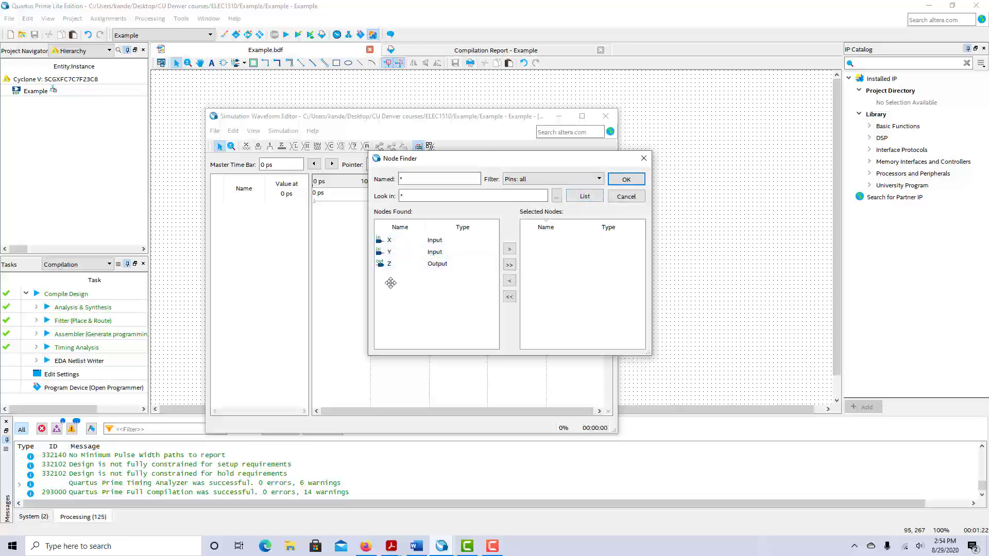
{"action": "left_click_drag", "start_coordinate": [397, 236], "coordinate": [404, 264]}
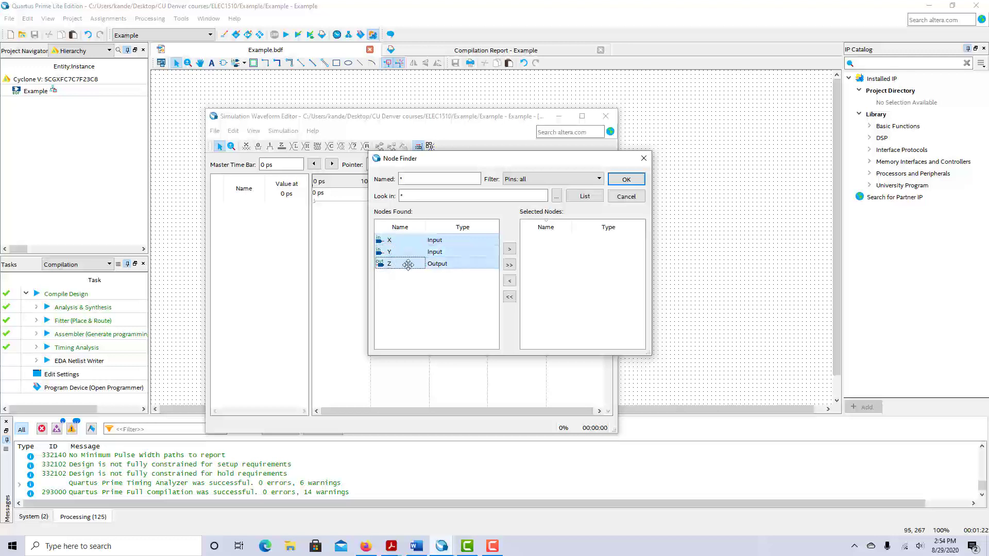
{"action": "left_click", "coordinate": [509, 249]}
{"action": "left_click", "coordinate": [471, 301]}
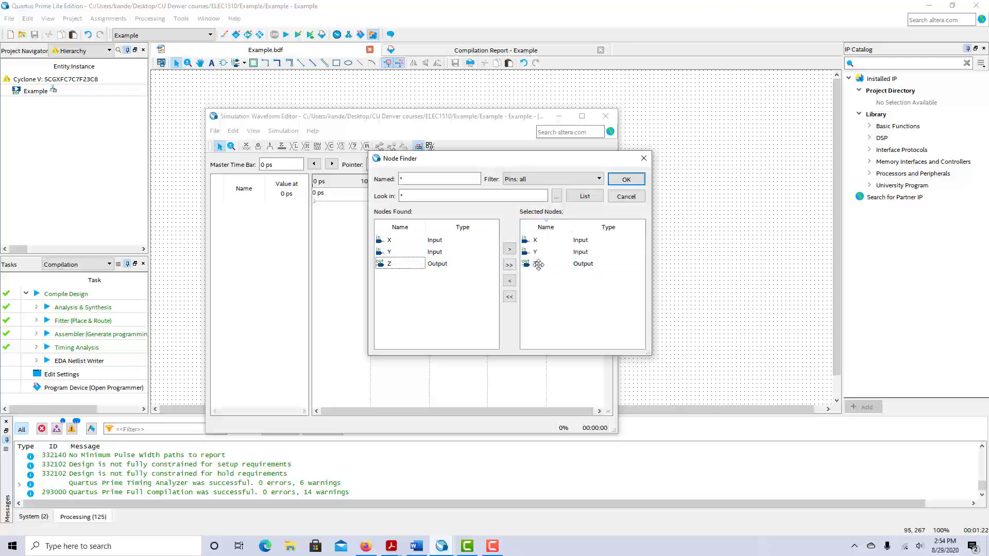
{"action": "left_click", "coordinate": [626, 179]}
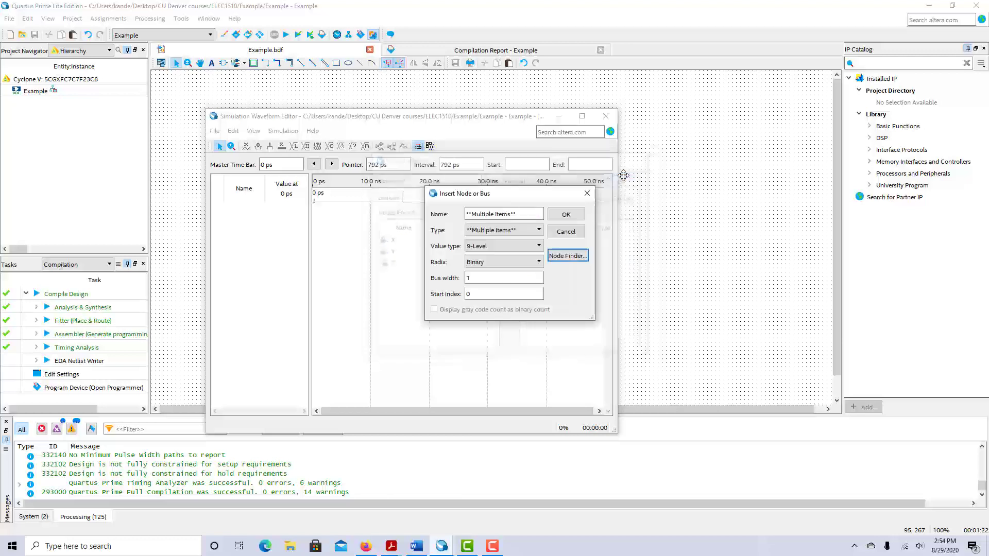
{"action": "left_click", "coordinate": [565, 215]}
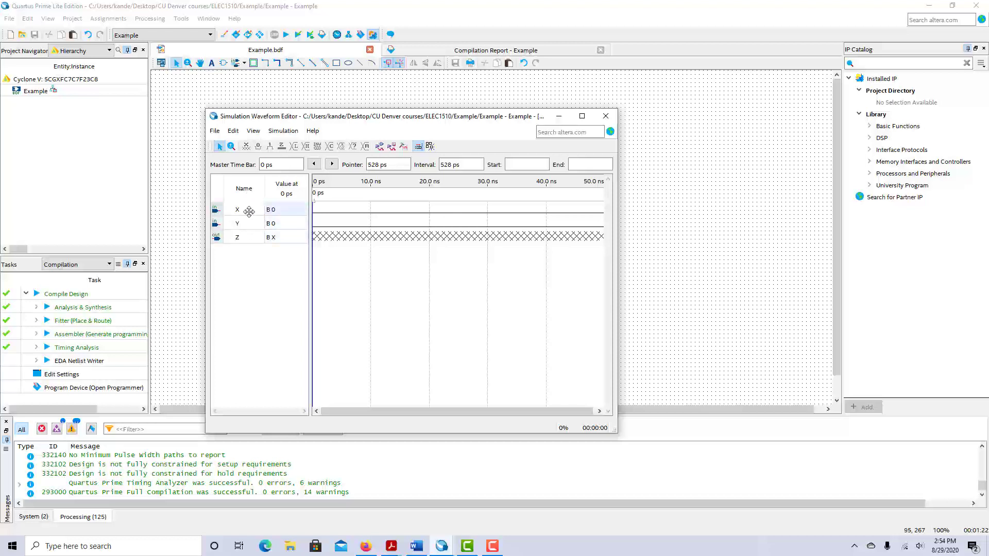
- Overwrite input Y with a clock of 10 ns period, zero offset and 50% duty cycle
{"action": "double_click", "coordinate": [238, 224]}
{"action": "left_click", "coordinate": [252, 223]}
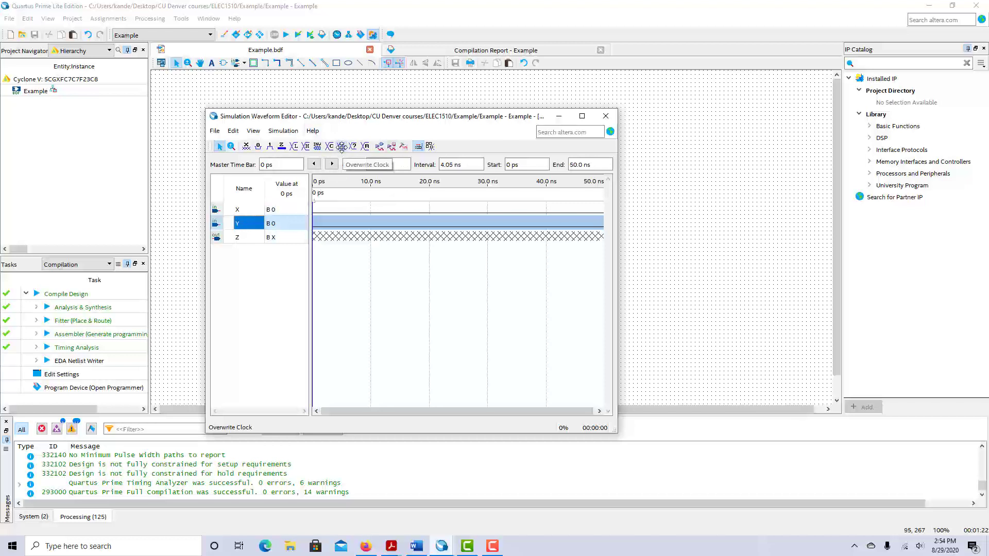
{"action": "left_click", "coordinate": [342, 147]}
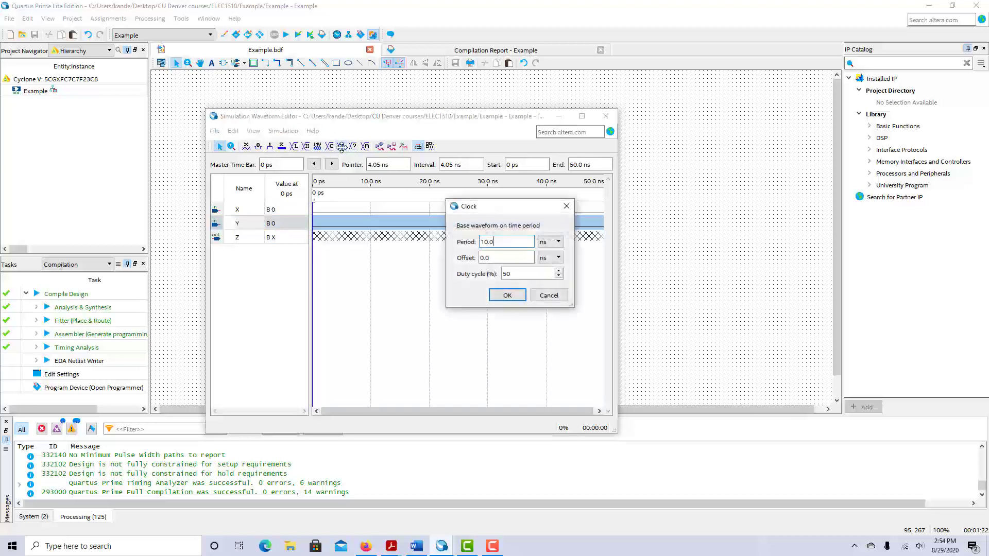
{"action": "left_click", "coordinate": [505, 244]}
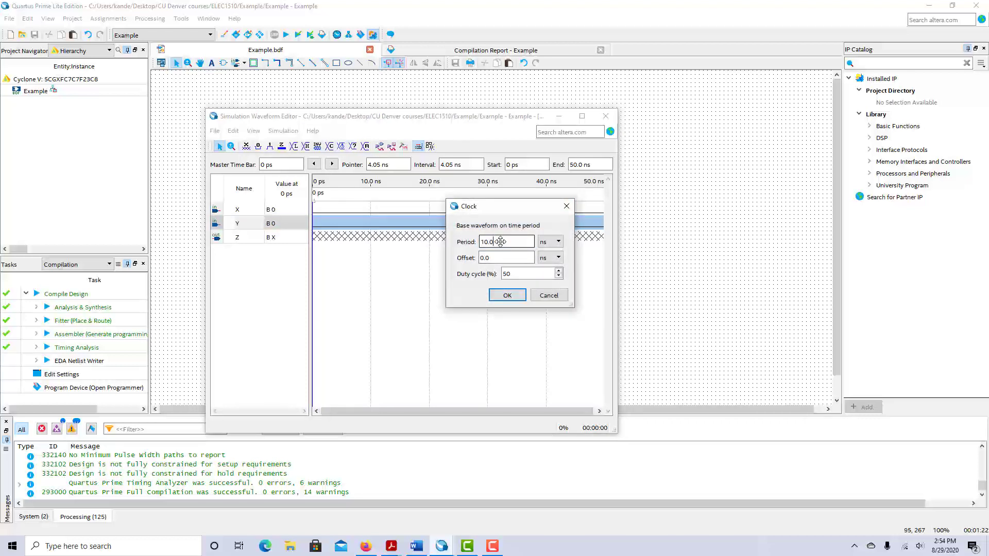
{"action": "left_click", "coordinate": [518, 296]}
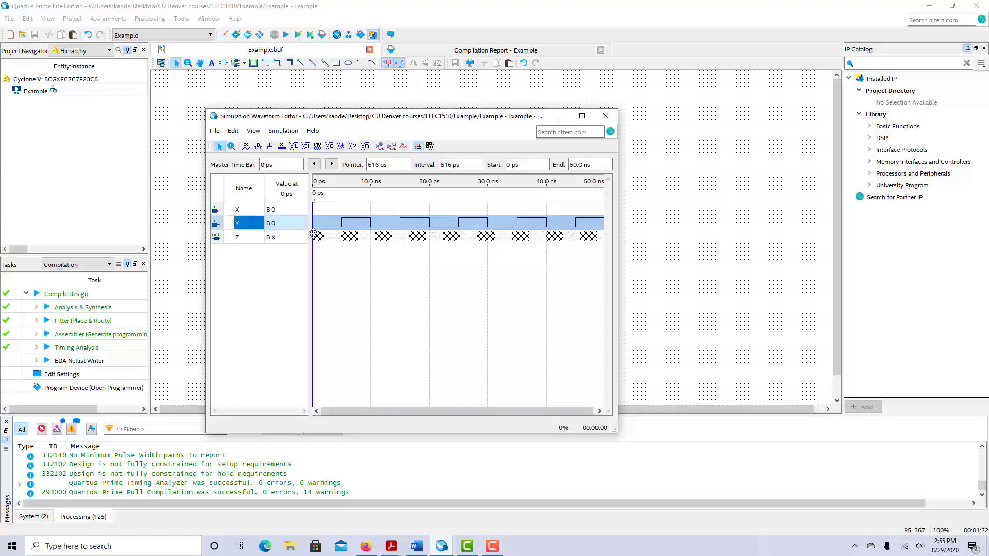
- Overwrite input X with a clock of 20 ns period, zero offset and 50% duty cycle
{"action": "left_click", "coordinate": [246, 210]}
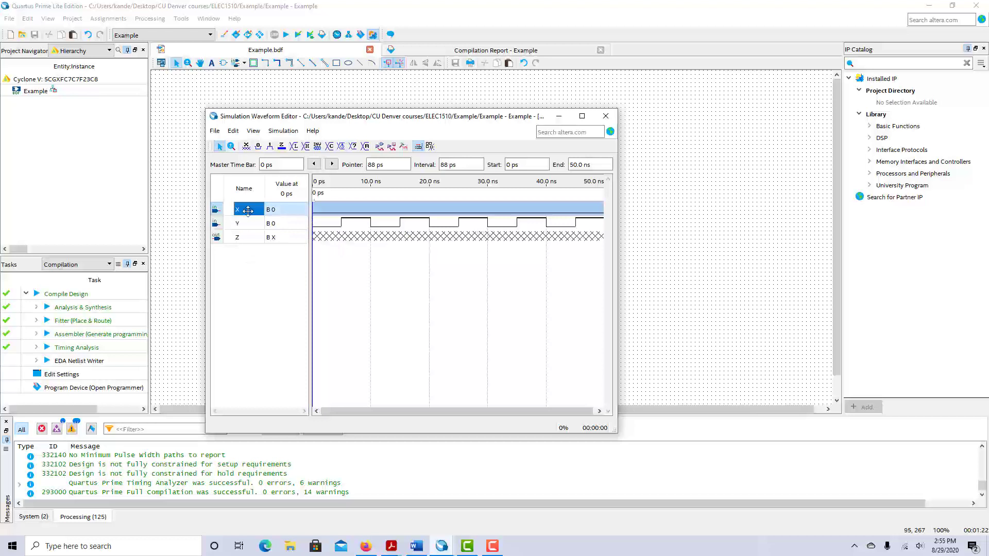
{"action": "left_click", "coordinate": [341, 146]}
{"action": "left_click_drag", "start_coordinate": [490, 242], "coordinate": [505, 244]}
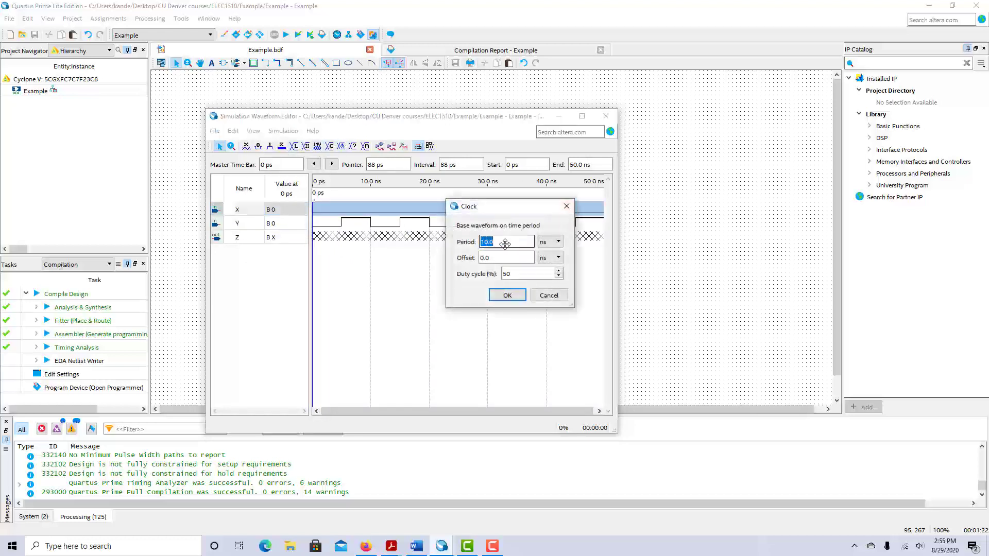
{"action": "type", "text": "20"}
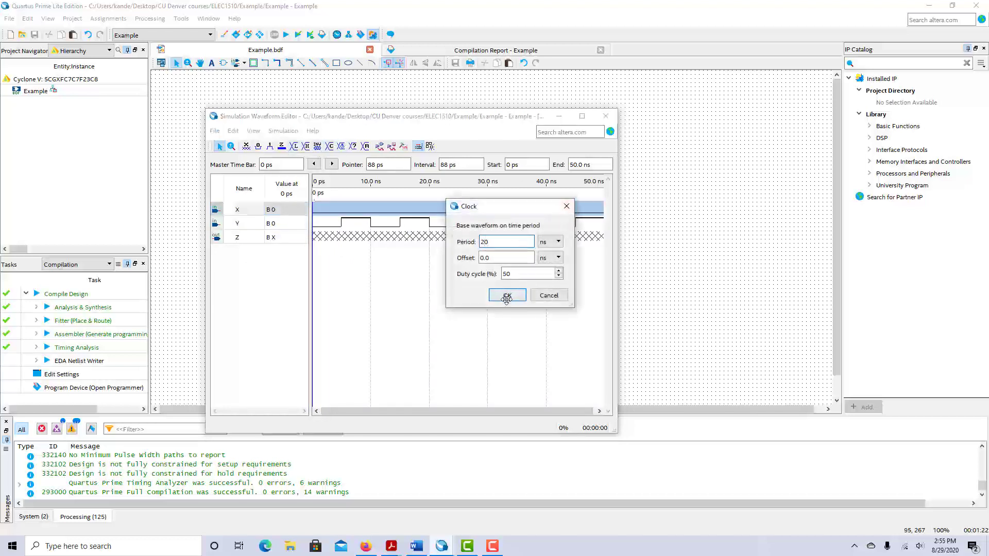
{"action": "left_click", "coordinate": [508, 295]}
{"action": "left_click", "coordinate": [263, 279]}
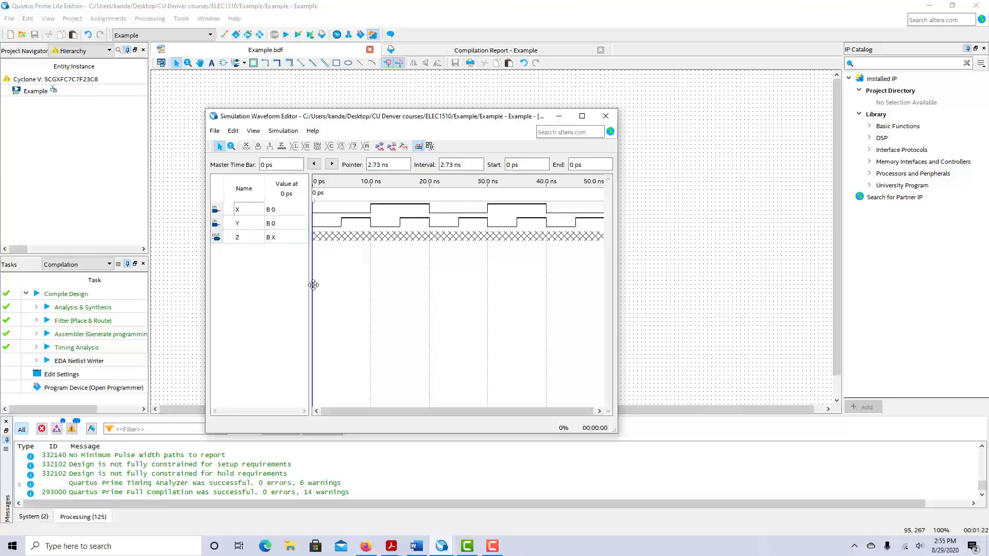
- Group waveform signals X and Y under the name inputs with Binary radix, and expand the group to show both members
{"action": "left_click", "coordinate": [243, 207]}
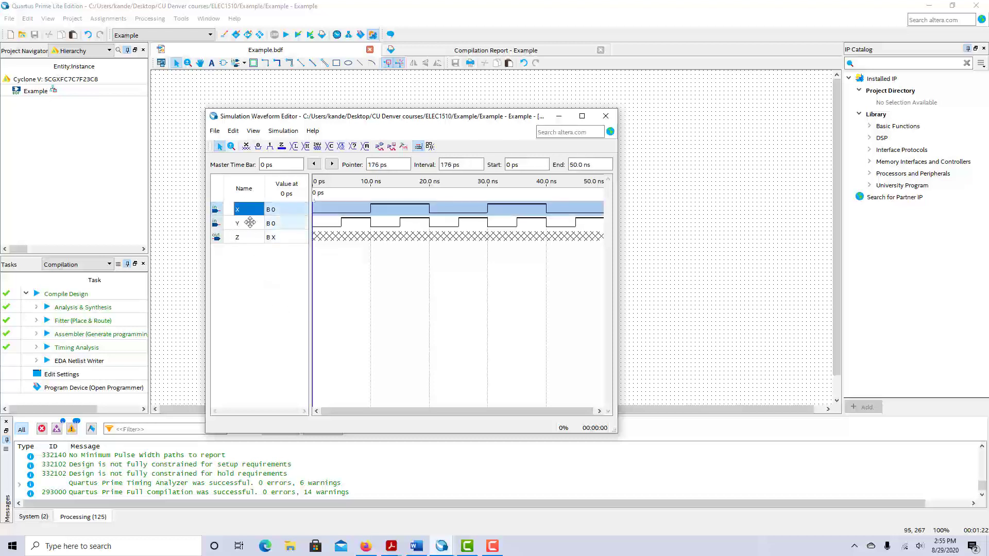
{"action": "left_click", "coordinate": [250, 222], "text": "shift"}
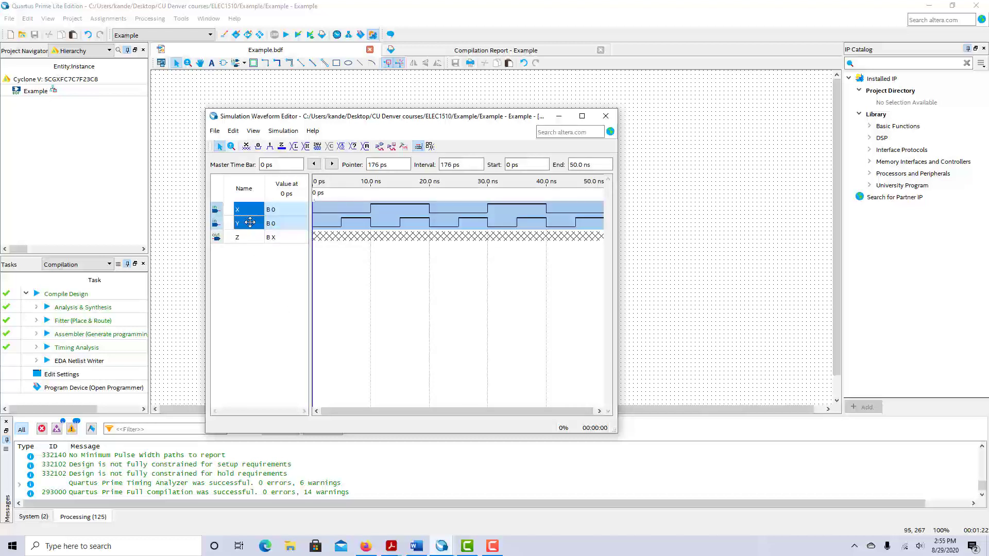
{"action": "right_click", "coordinate": [247, 223]}
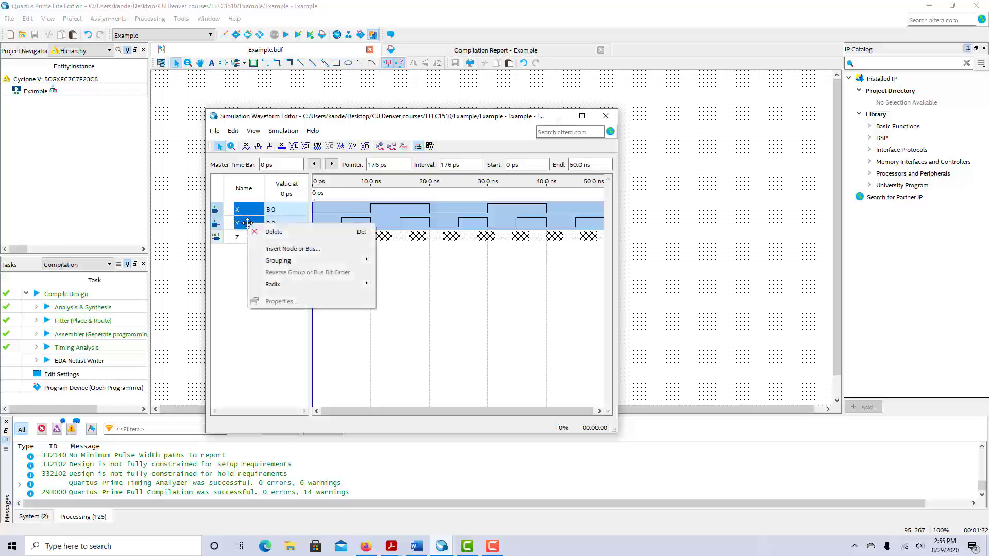
{"action": "mouse_move", "coordinate": [278, 260]}
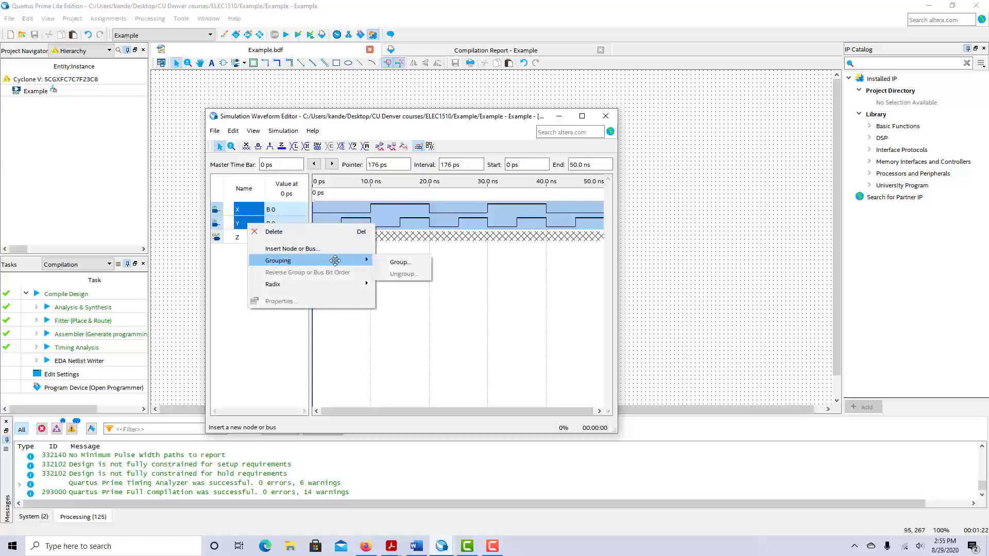
{"action": "left_click", "coordinate": [399, 261]}
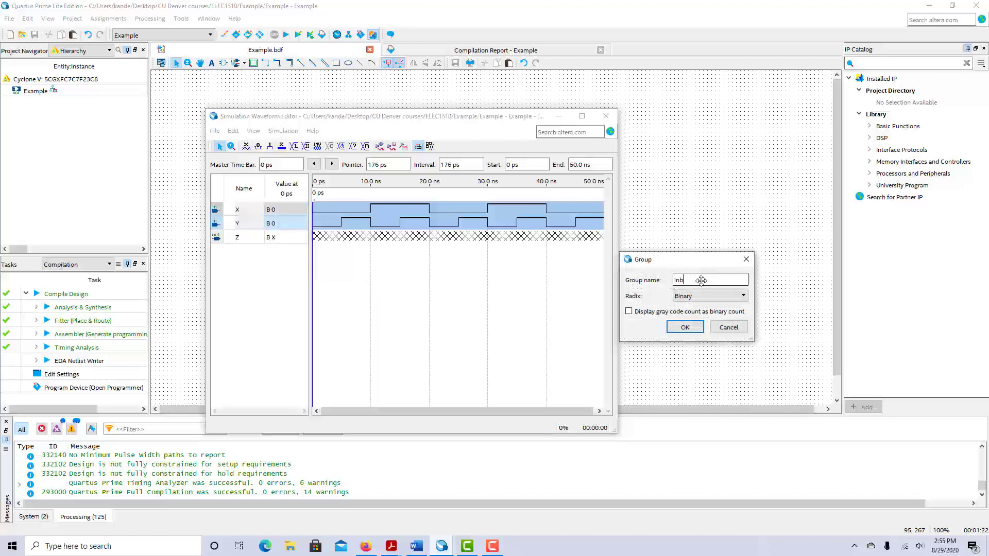
{"action": "key", "text": "BackSpace"}
{"action": "key", "text": "BackSpace"}
{"action": "key", "text": "BackSpace"}
{"action": "key", "text": "BackSpace"}
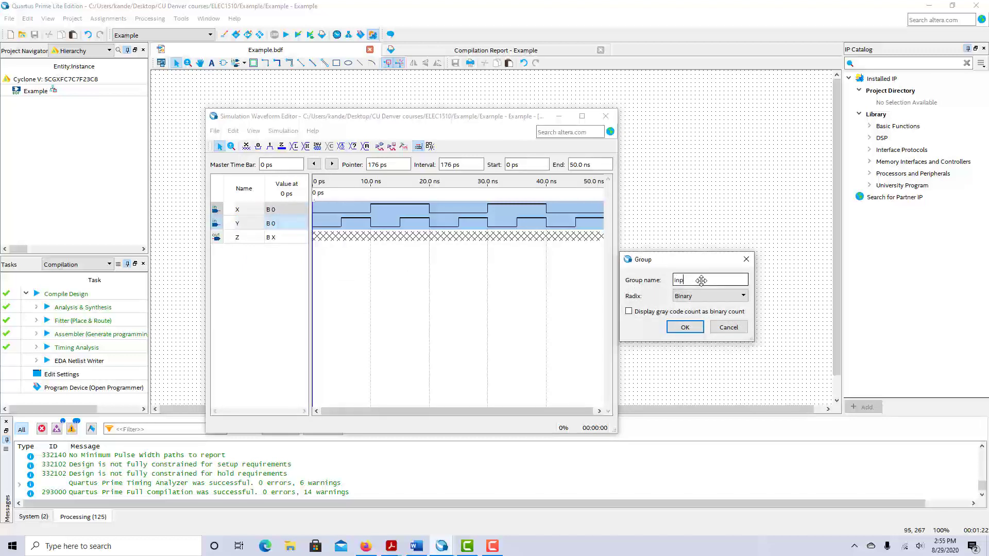
{"action": "key", "text": "Return"}
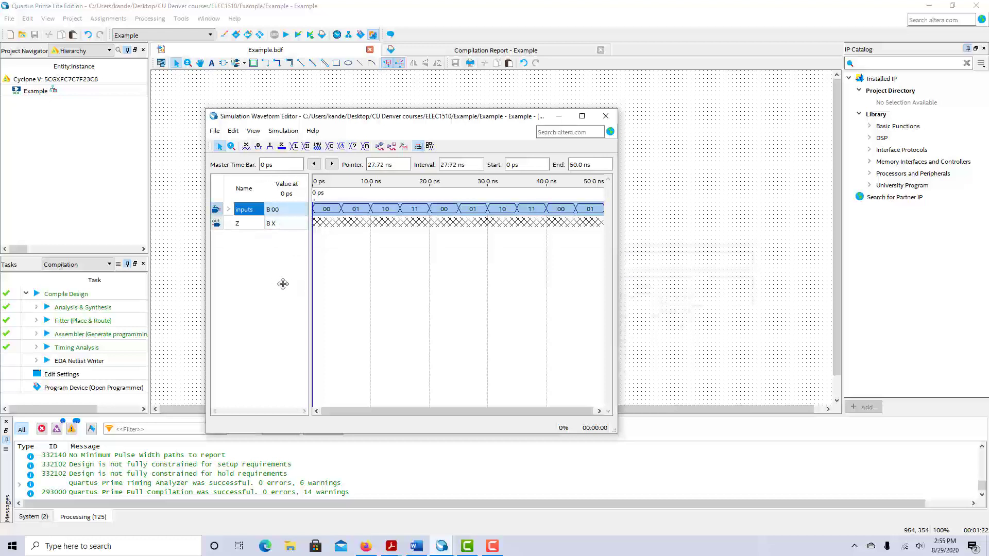
{"action": "left_click", "coordinate": [228, 206]}
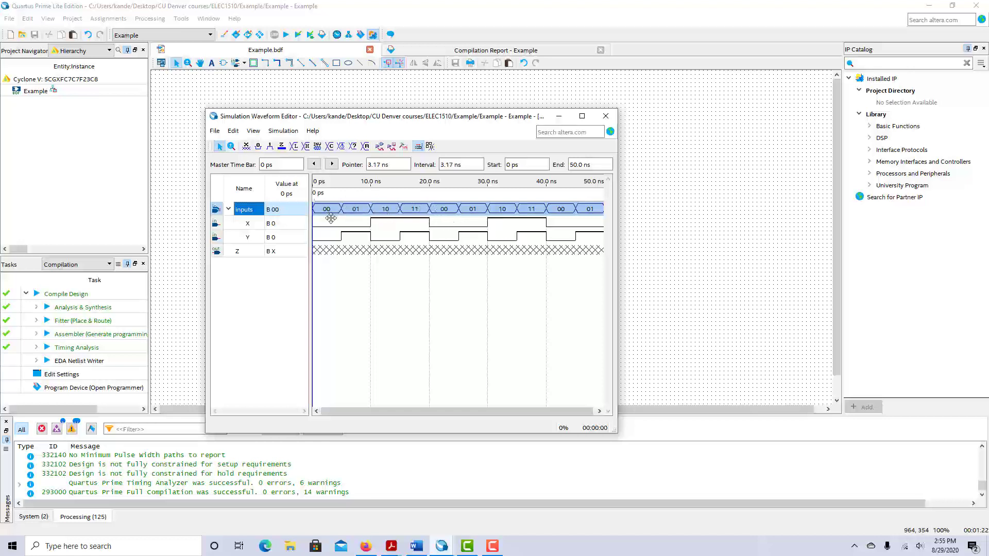
{"action": "left_click", "coordinate": [267, 280]}
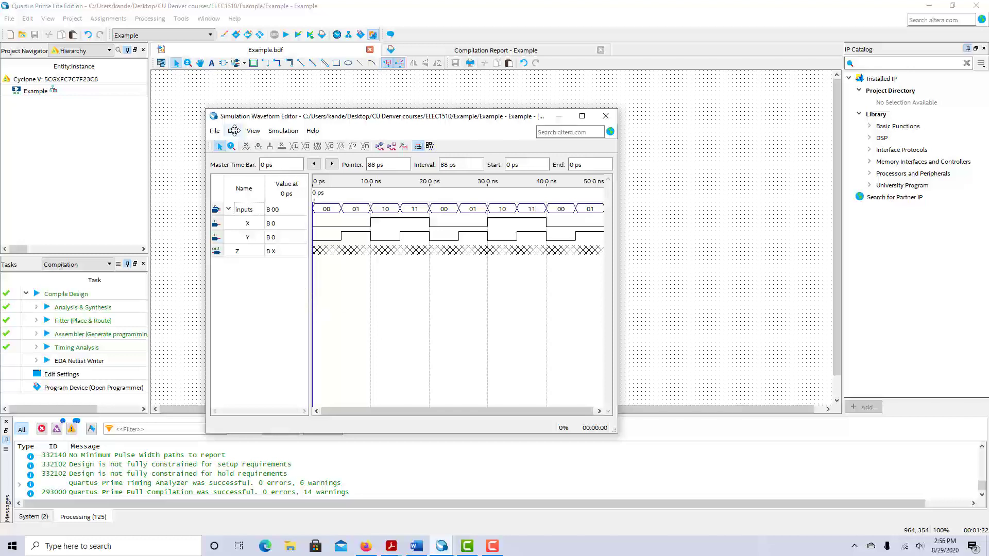
- Remove the -novopt option from the vsim line of the functional simulation's ModelSim script and save the simulation settings
{"action": "left_click", "coordinate": [277, 133]}
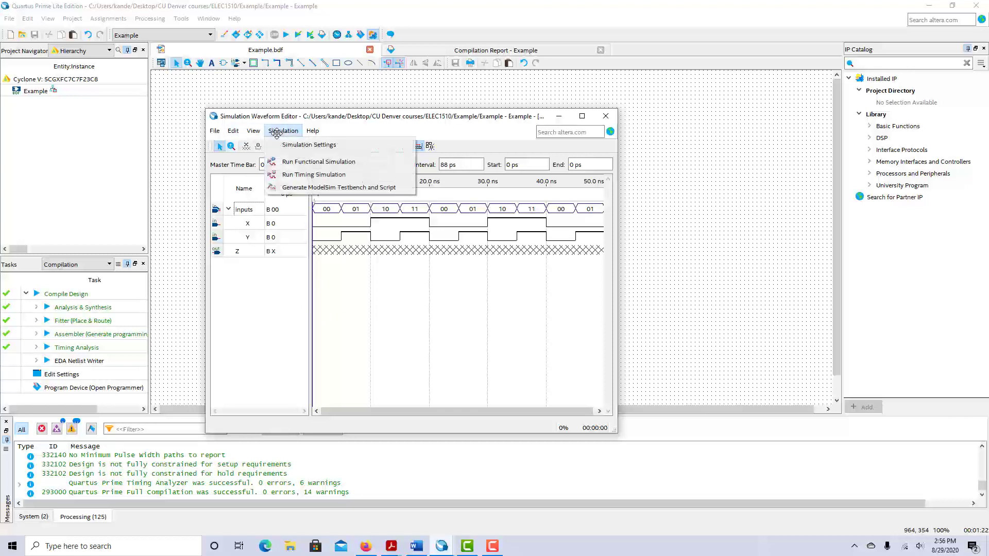
{"action": "left_click", "coordinate": [305, 145]}
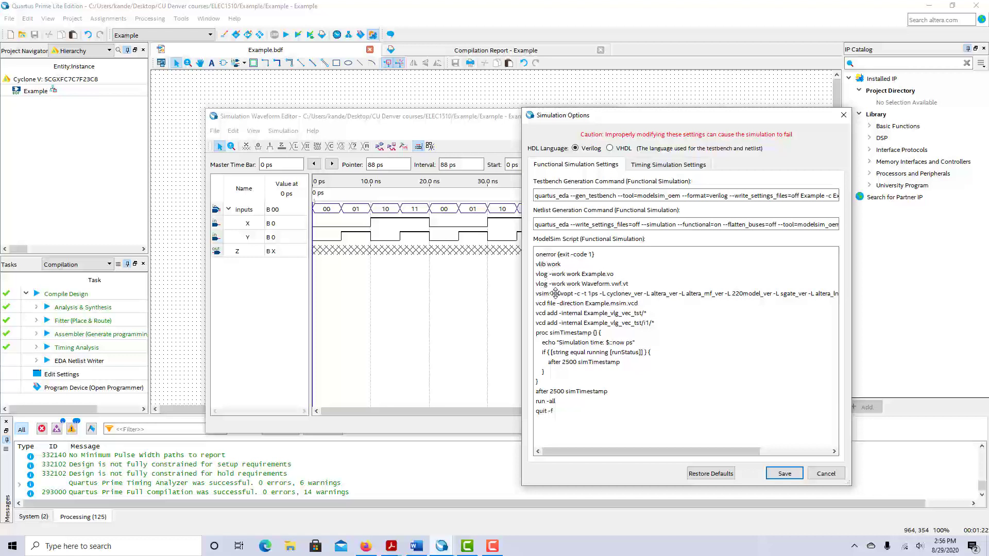
{"action": "left_click", "coordinate": [573, 293]}
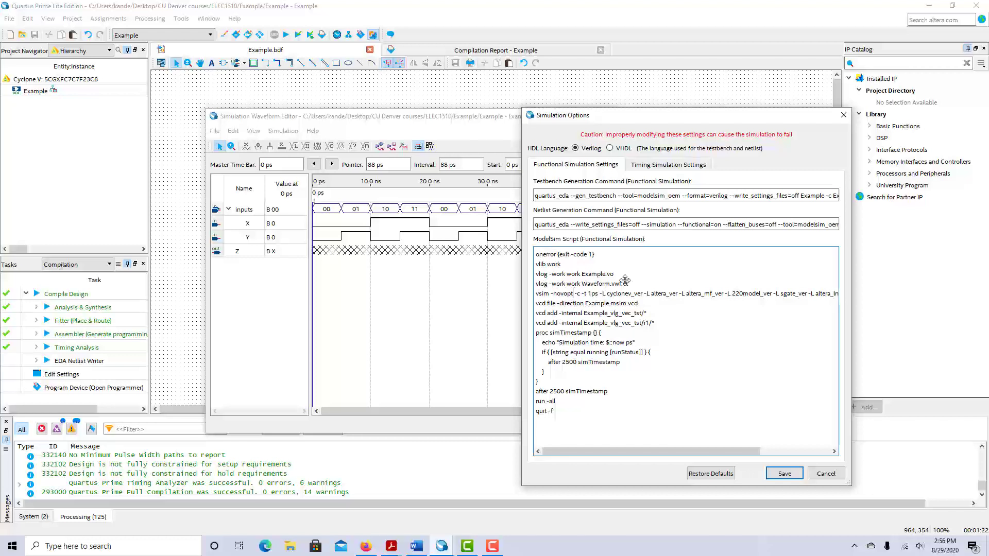
{"action": "key", "text": "BackSpace"}
{"action": "key", "text": "BackSpace"}
{"action": "key", "text": "BackSpace"}
{"action": "key", "text": "BackSpace"}
{"action": "key", "text": "BackSpace"}
{"action": "key", "text": "BackSpace"}
{"action": "key", "text": "BackSpace"}
{"action": "key", "text": "BackSpace"}
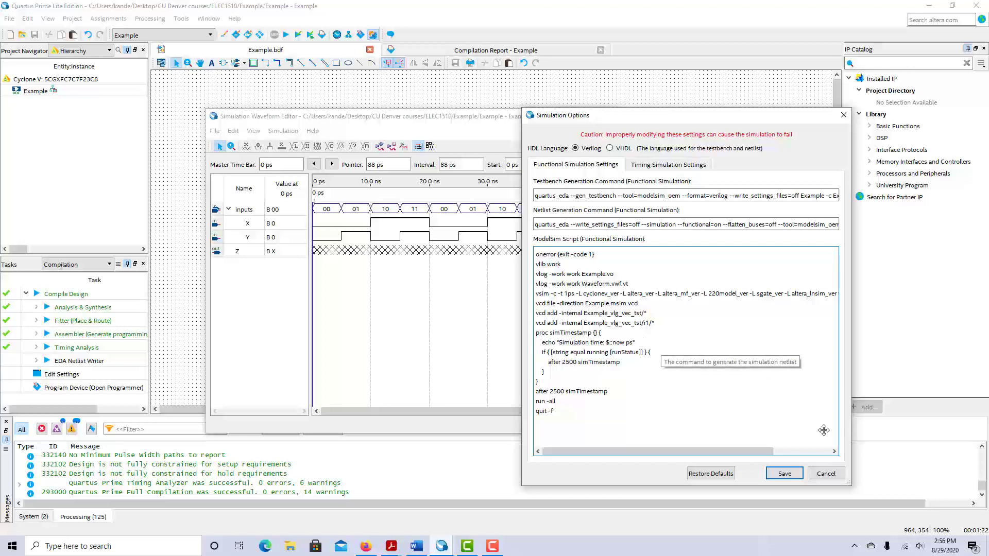
{"action": "left_click", "coordinate": [781, 472]}
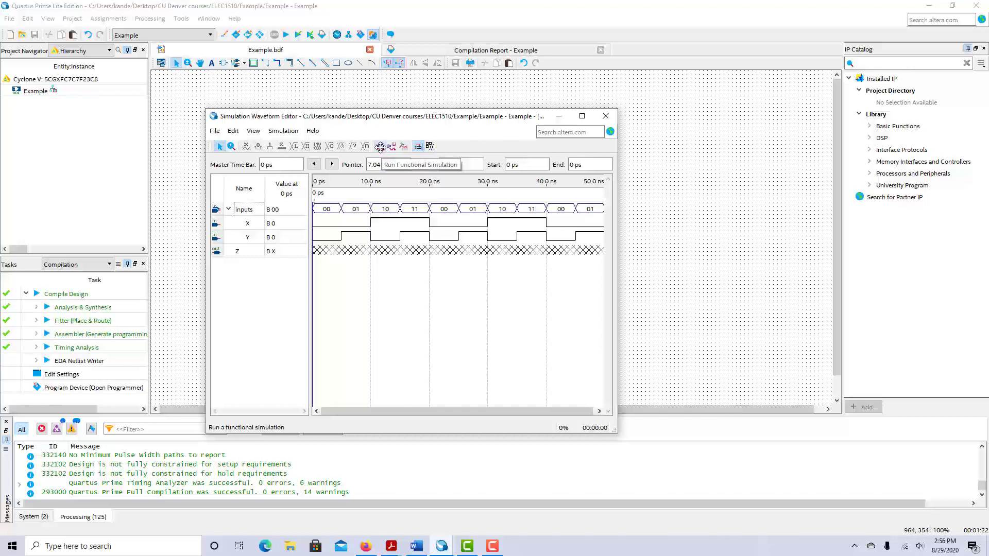
- Run the functional simulation, saving the waveform file as Waveform in the Example folder
{"action": "left_click", "coordinate": [380, 147]}
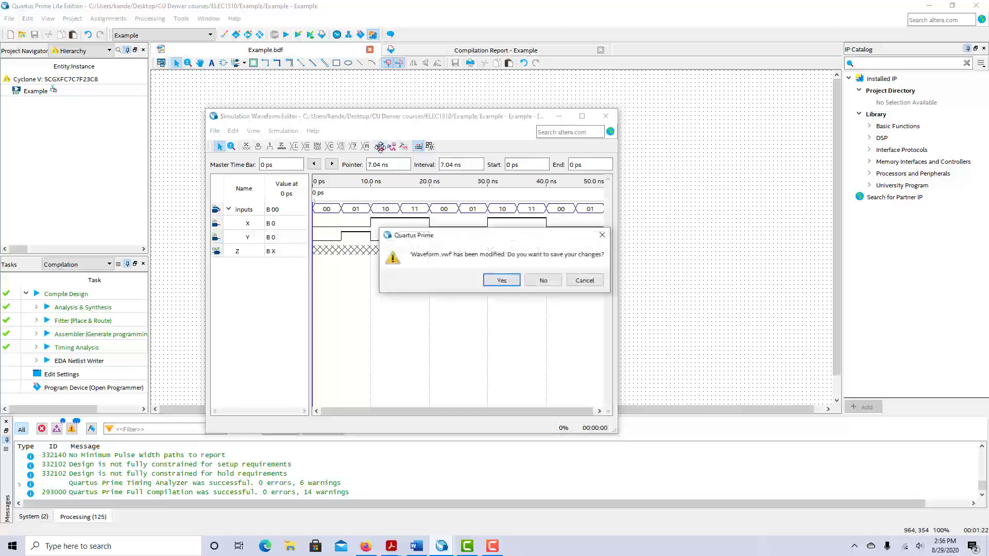
{"action": "left_click", "coordinate": [501, 280]}
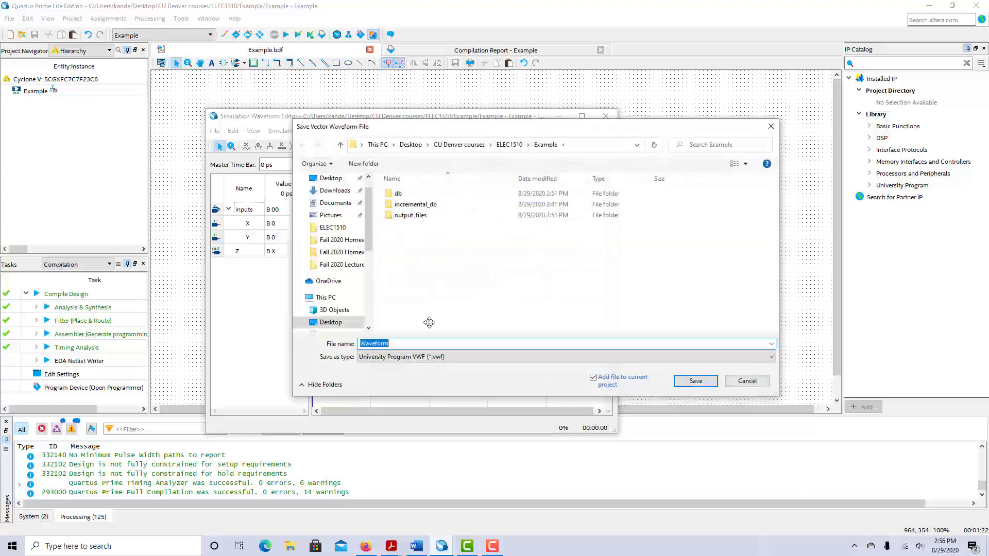
{"action": "left_click", "coordinate": [709, 374]}
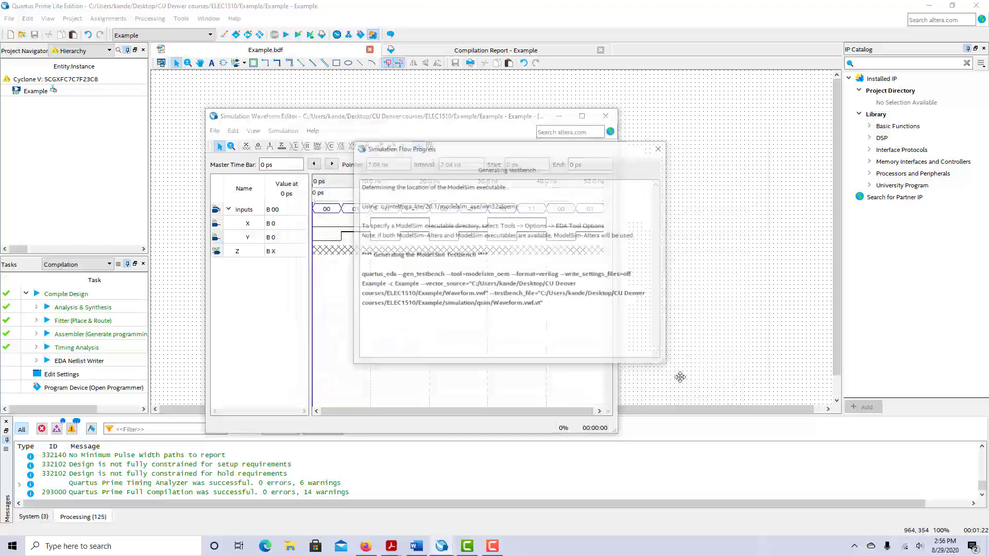
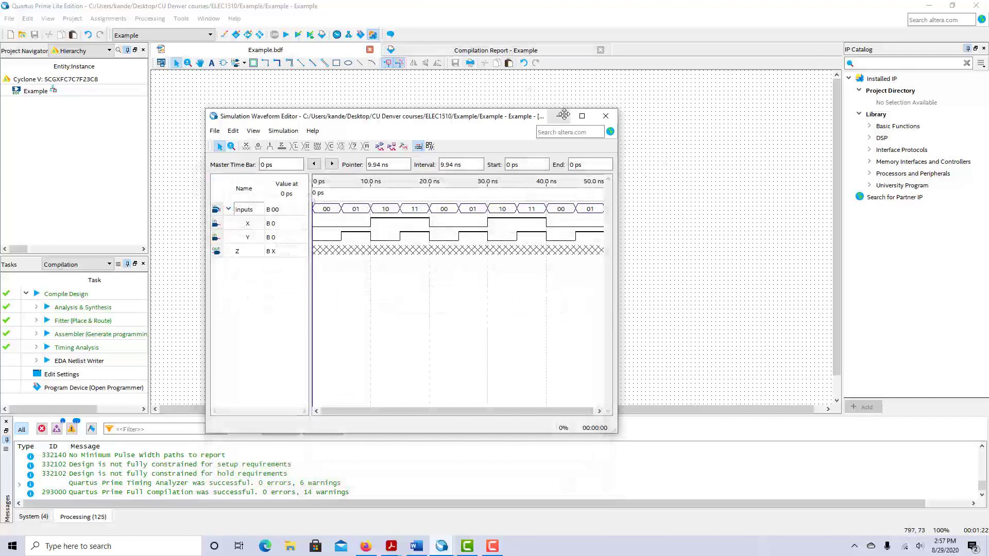
- Return to the Example.bdf schematic and place an XNOR gate directly below the XOR gate
{"action": "left_click", "coordinate": [566, 115]}
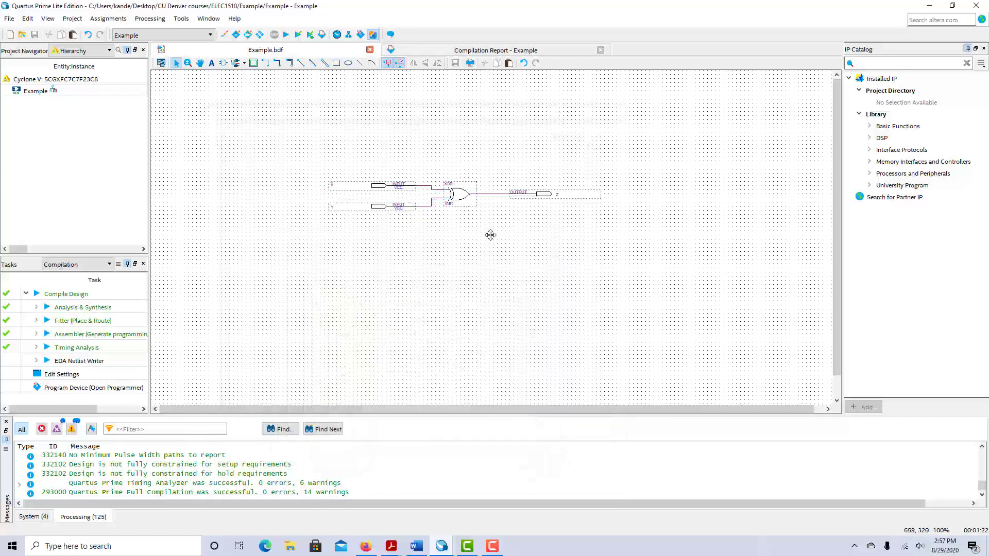
{"action": "left_click", "coordinate": [223, 63]}
{"action": "left_click", "coordinate": [322, 273]}
{"action": "left_click", "coordinate": [584, 378]}
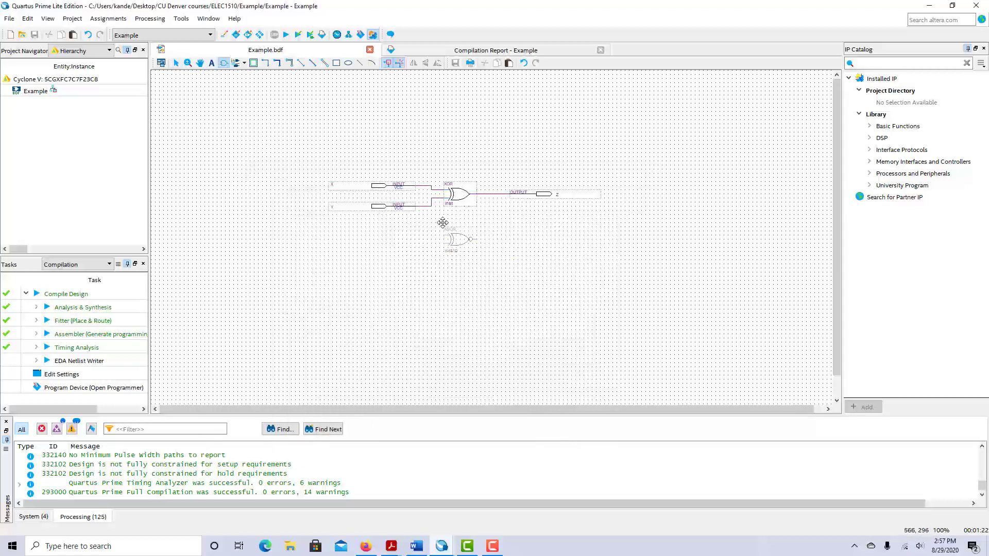
{"action": "left_click", "coordinate": [443, 222]}
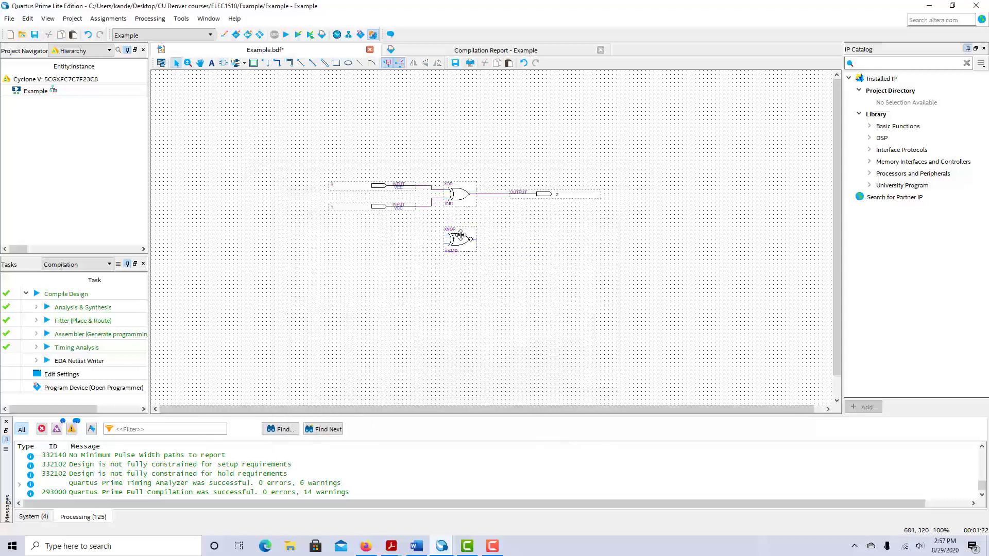
- Copy output pin Z, place the copy beside the XNOR gate's output, and name it F
{"action": "left_click", "coordinate": [528, 193]}
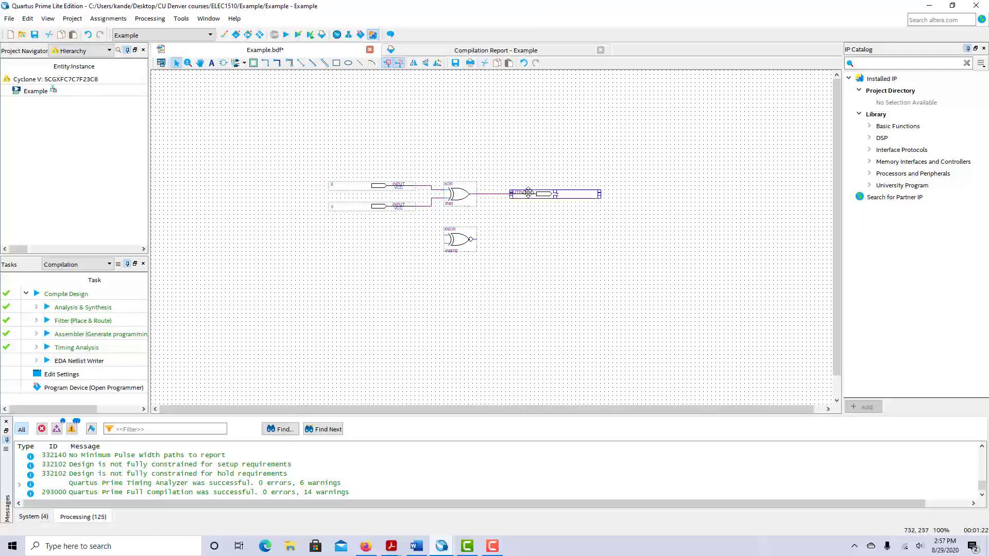
{"action": "key", "text": "ctrl+v"}
{"action": "left_click", "coordinate": [533, 242]}
{"action": "left_click_drag", "start_coordinate": [563, 242], "coordinate": [529, 242]}
{"action": "left_click", "coordinate": [542, 252]}
{"action": "type", "text": "F"}
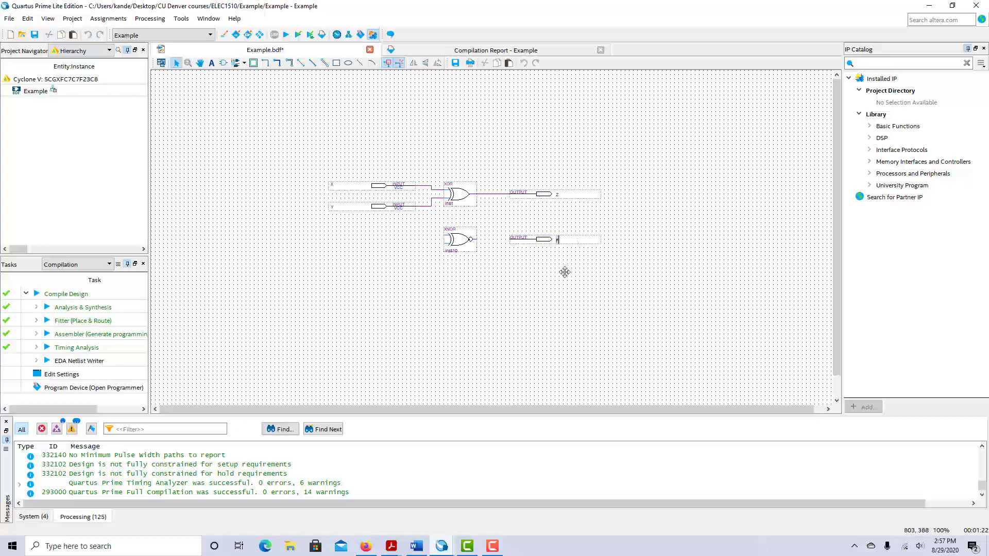
- Wire the XNOR gate's output to pin F and its two inputs to the existing X and Y lines
{"action": "left_click_drag", "start_coordinate": [504, 240], "coordinate": [424, 185]}
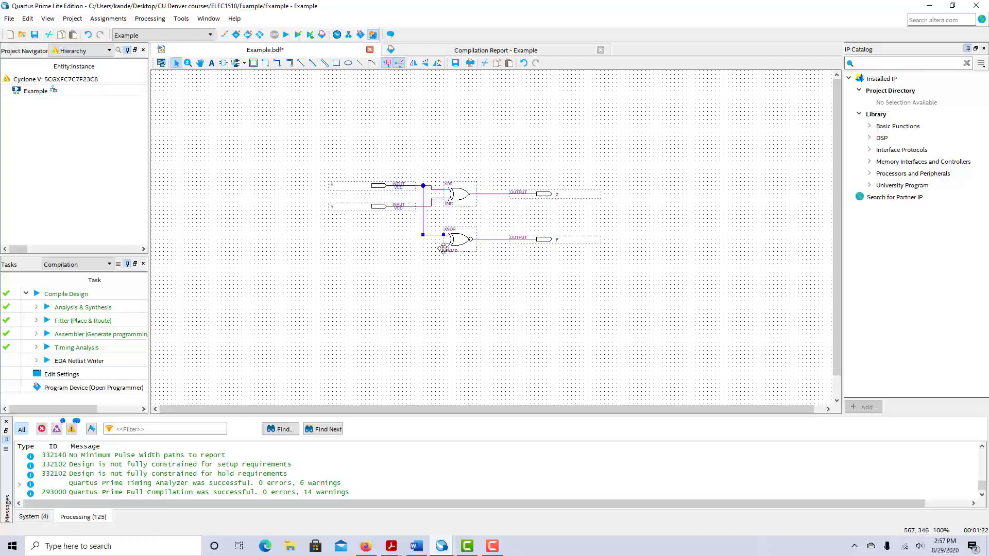
{"action": "left_click_drag", "start_coordinate": [444, 246], "coordinate": [419, 206]}
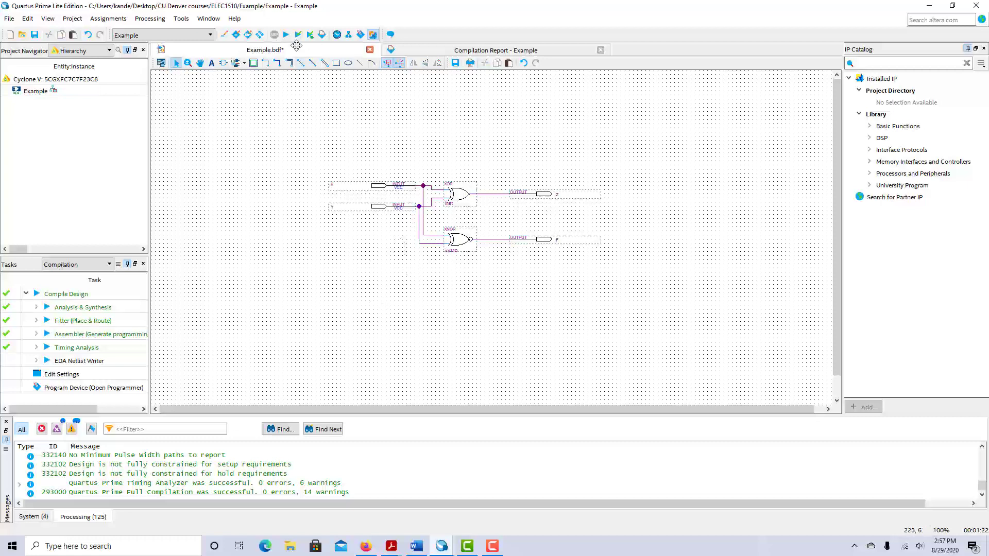
- Compile the design, saving the changes to Example.bdf, and return to the schematic
{"action": "left_click", "coordinate": [286, 34]}
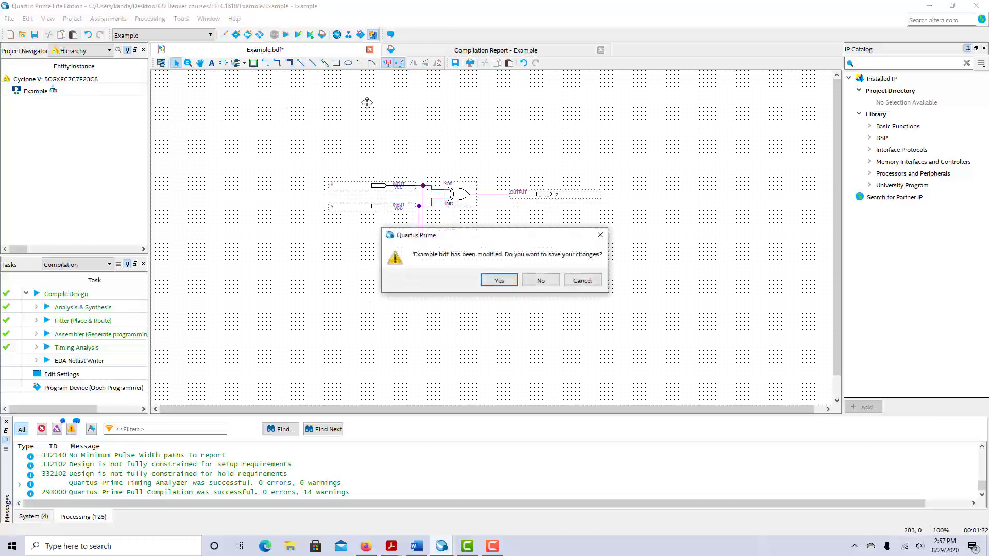
{"action": "left_click", "coordinate": [499, 280]}
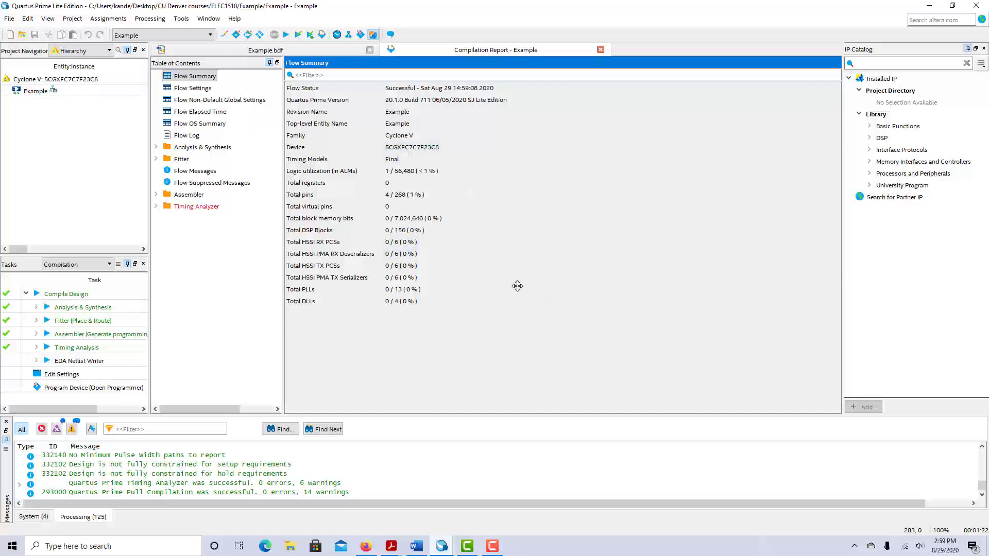
{"action": "left_click", "coordinate": [291, 51]}
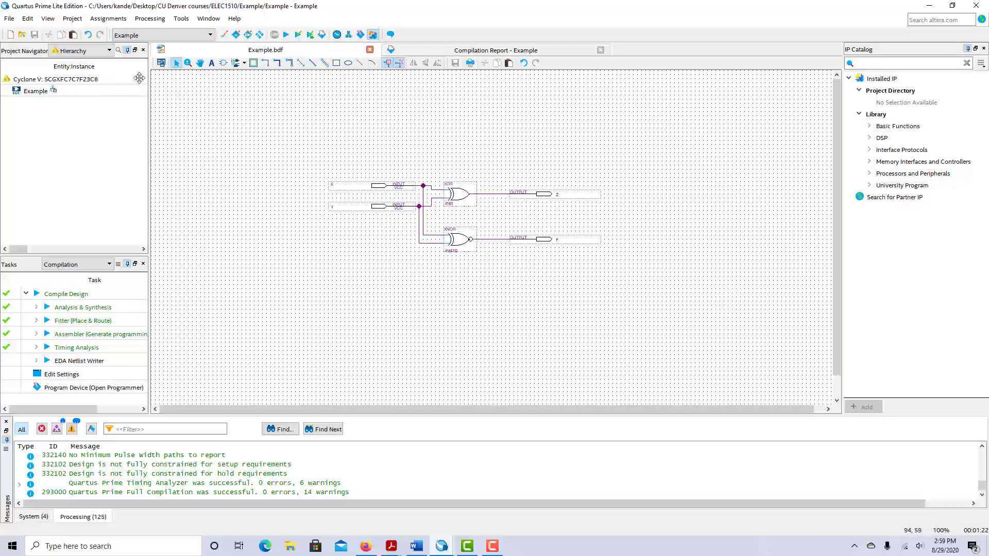
- Insert output node F into the simulation waveform, using Node Finder to list all pins
{"action": "left_click", "coordinate": [441, 546]}
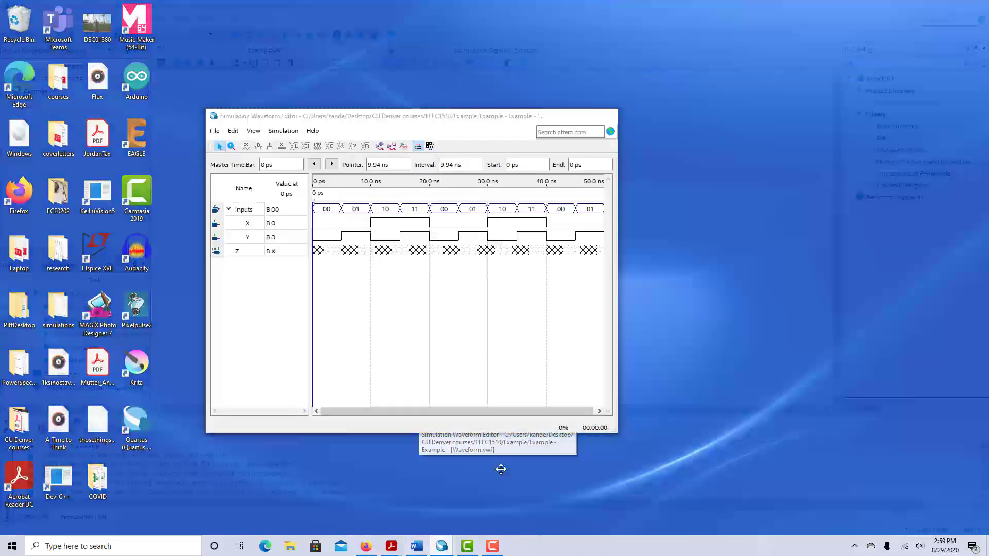
{"action": "left_click", "coordinate": [500, 468]}
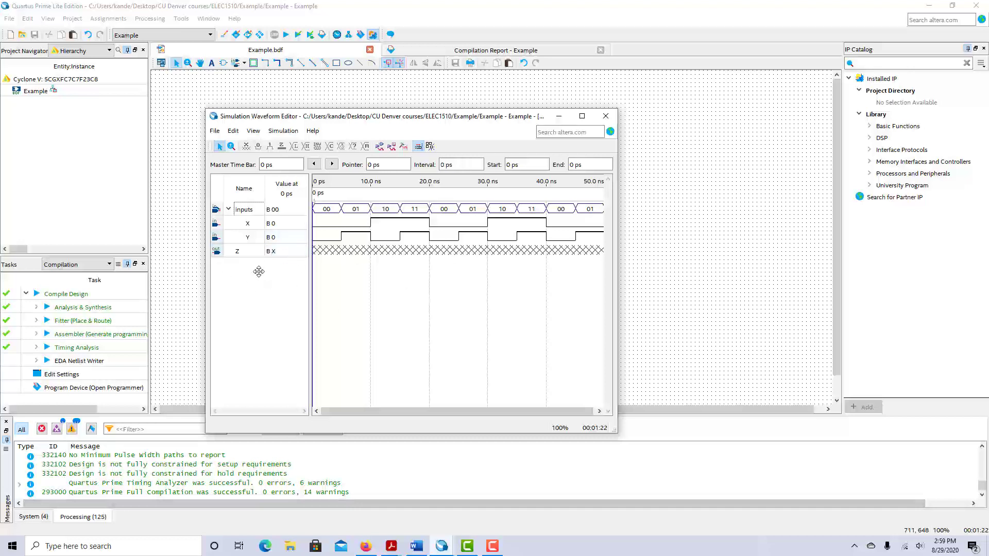
{"action": "left_click", "coordinate": [233, 131]}
{"action": "mouse_move", "coordinate": [266, 160]}
{"action": "left_click", "coordinate": [393, 164]}
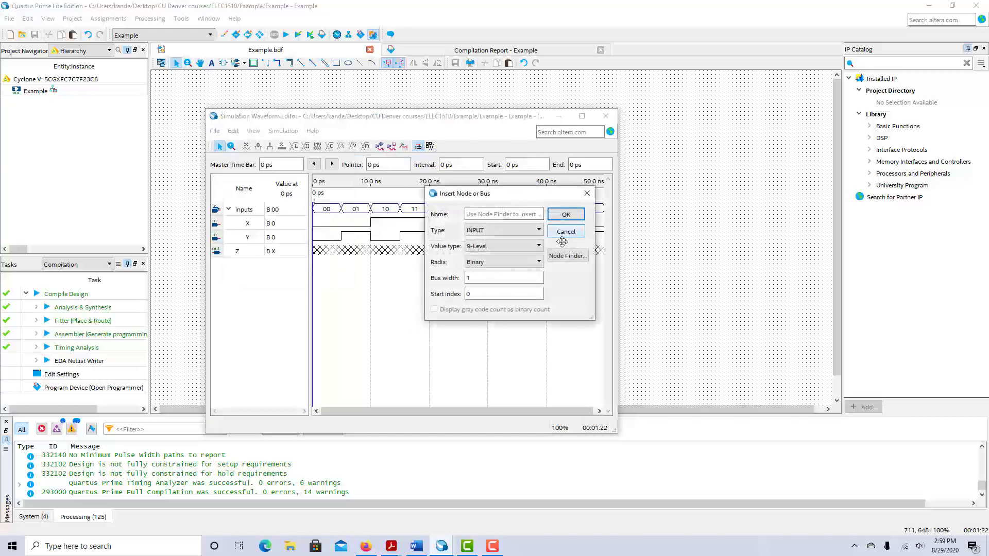
{"action": "left_click", "coordinate": [563, 256]}
{"action": "left_click", "coordinate": [585, 196]}
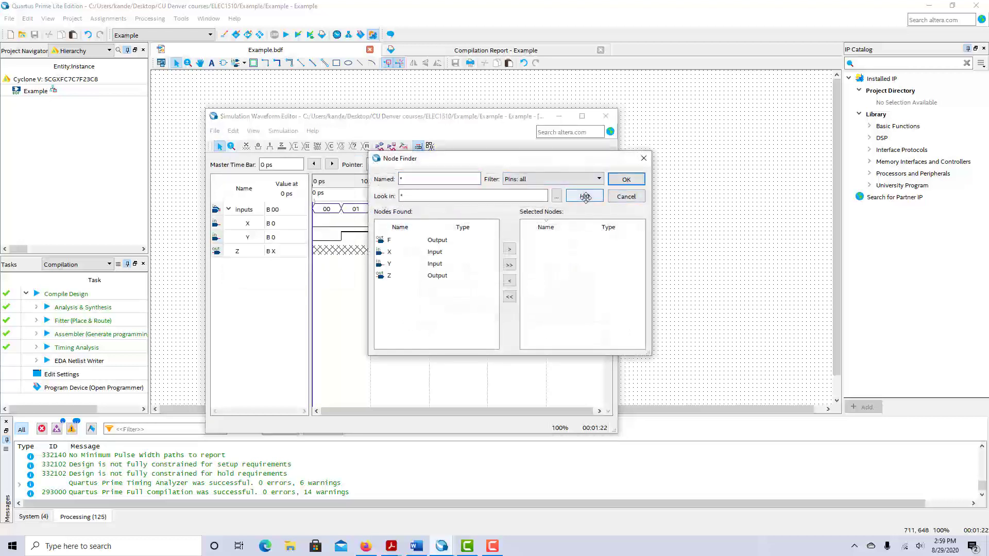
{"action": "left_click", "coordinate": [397, 240]}
{"action": "left_click", "coordinate": [510, 249]}
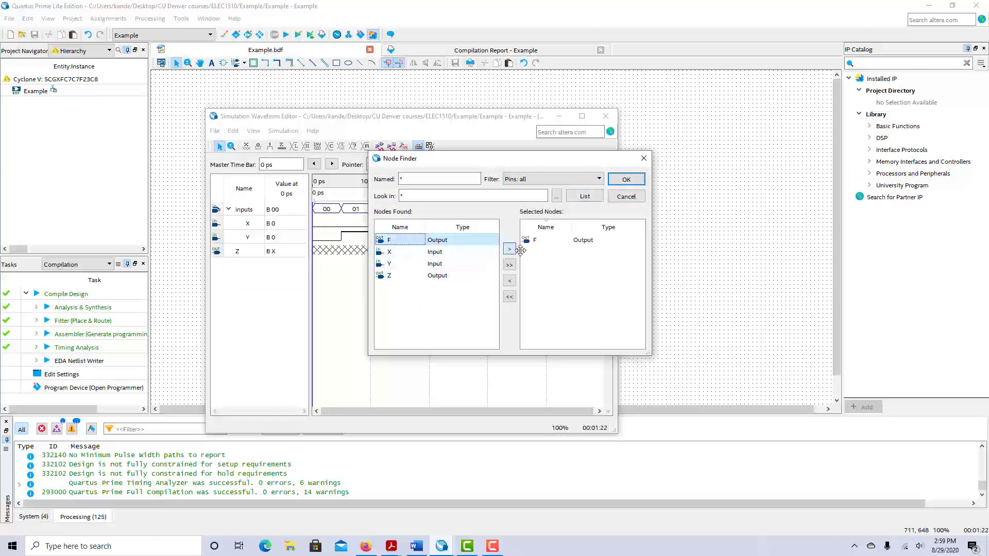
{"action": "left_click", "coordinate": [630, 178]}
{"action": "left_click", "coordinate": [566, 210]}
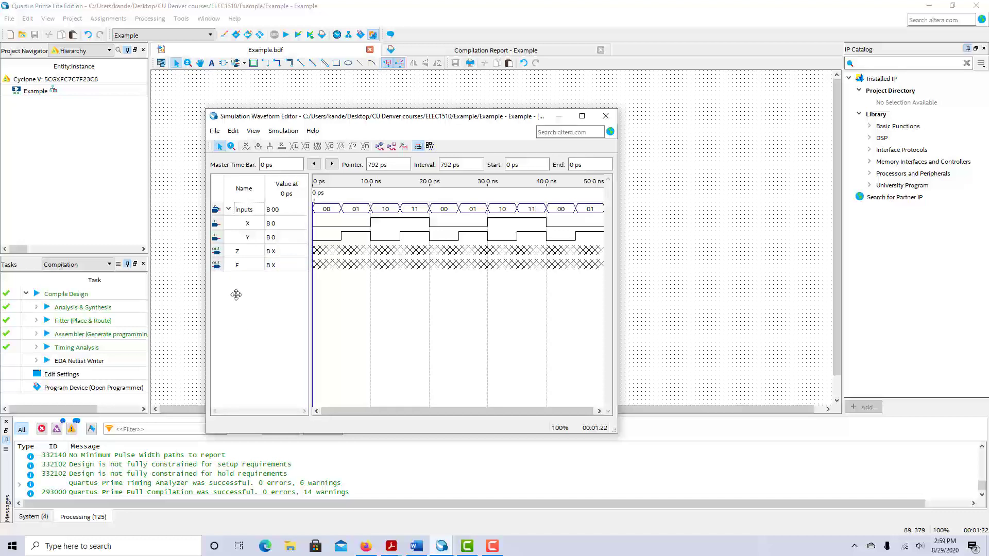
- Rerun the functional simulation with output F included, saving the changes to Waveform.vwf
{"action": "left_click", "coordinate": [379, 147]}
{"action": "left_click", "coordinate": [501, 280]}
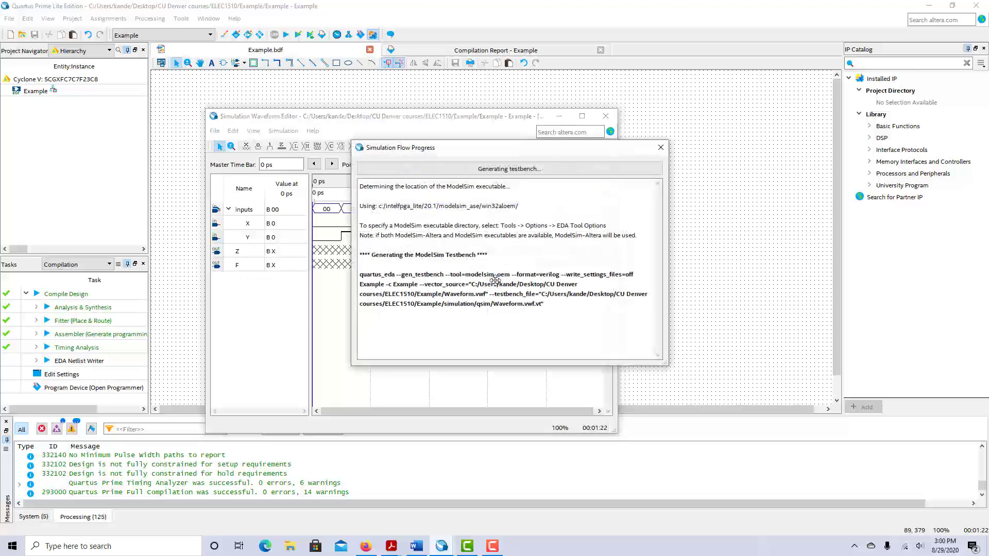